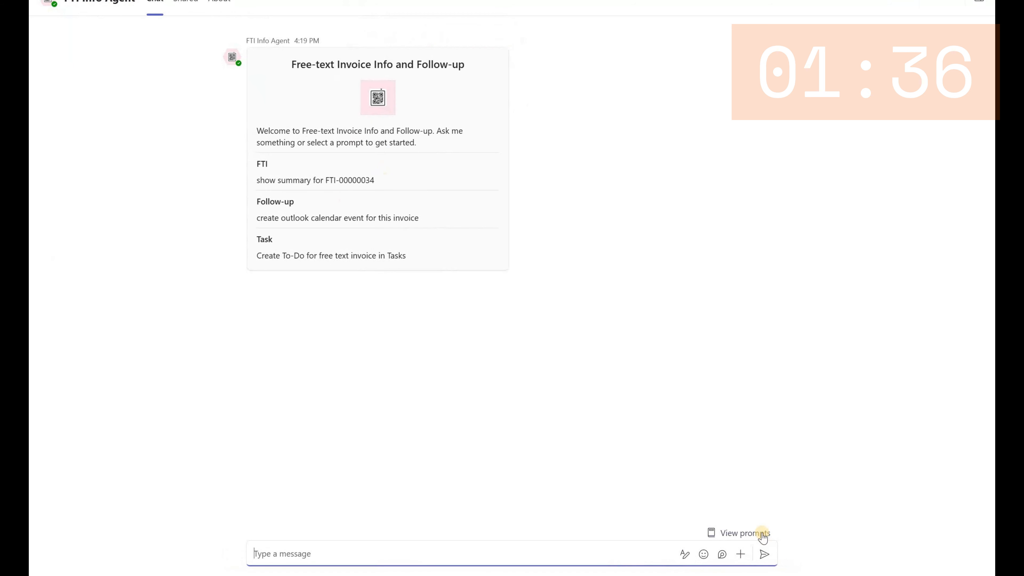
# Ask the FTI Info Agent to "show summary for FTI-00000034", adapting the suggested prompt to that invoice
pyautogui.click(762, 536)
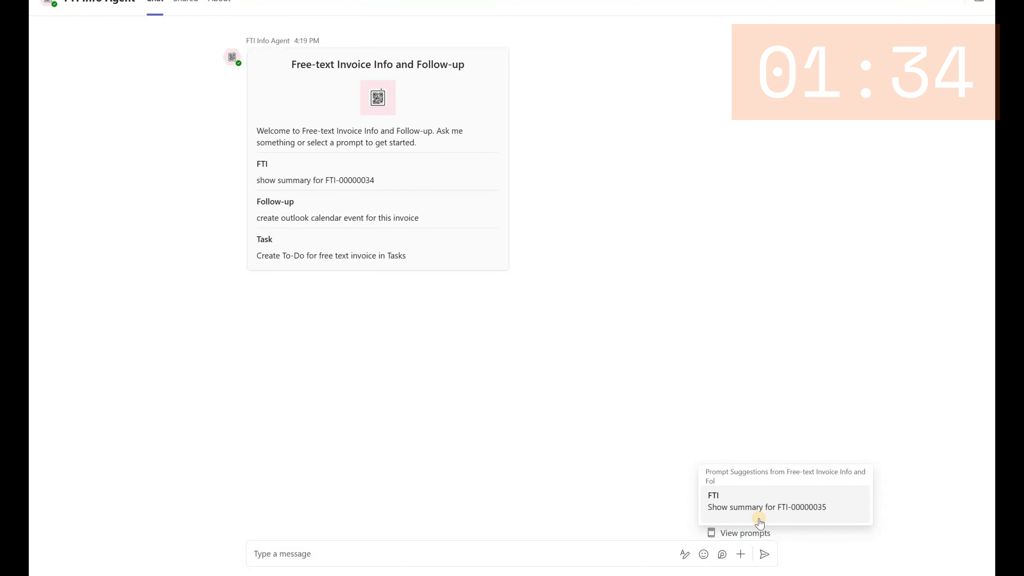
pyautogui.click(760, 518)
pyautogui.click(461, 557)
pyautogui.press('BackSpace')
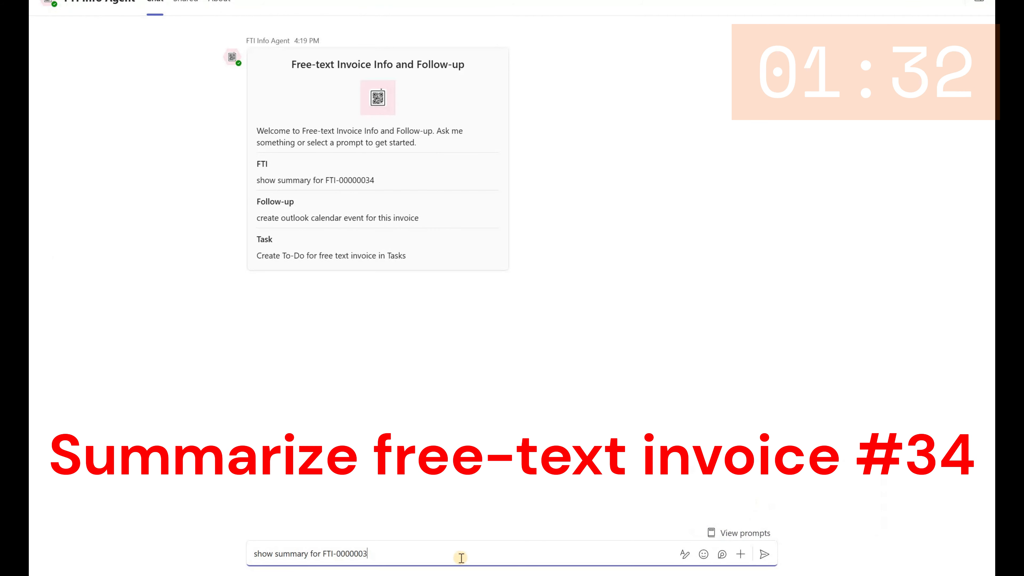
pyautogui.write('4')
pyautogui.press('Return')
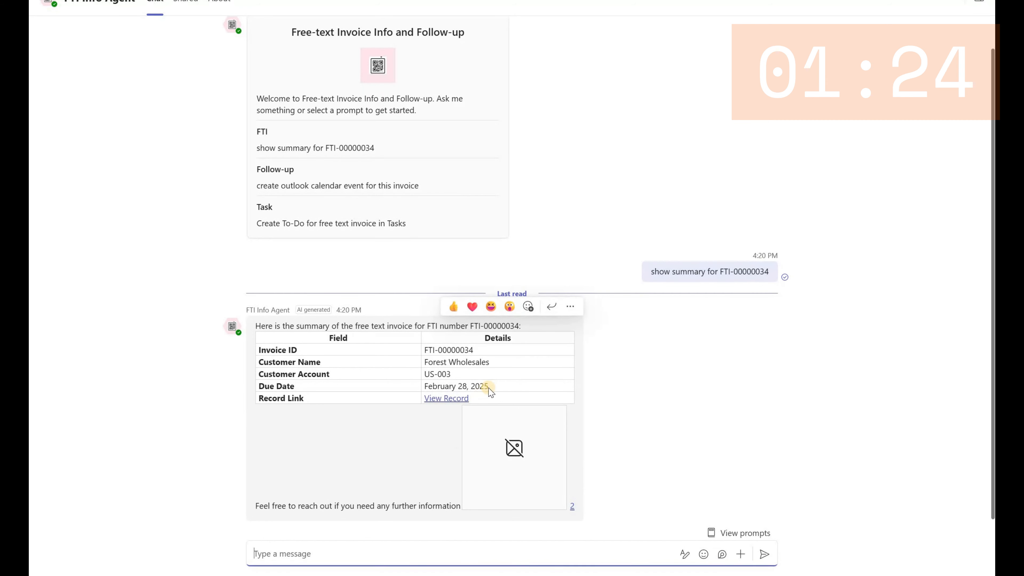
# Check the due date in the agent's summary against invoice FTI-00000034 in Finance and Operations
pyautogui.moveTo(489, 387); pyautogui.dragTo(423, 386)
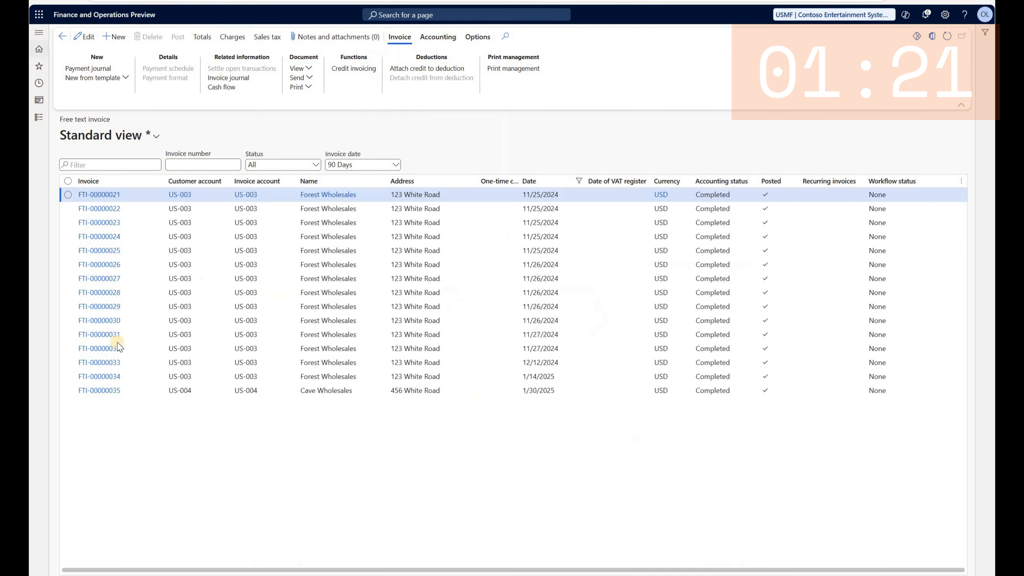
pyautogui.click(112, 379)
pyautogui.click(105, 377)
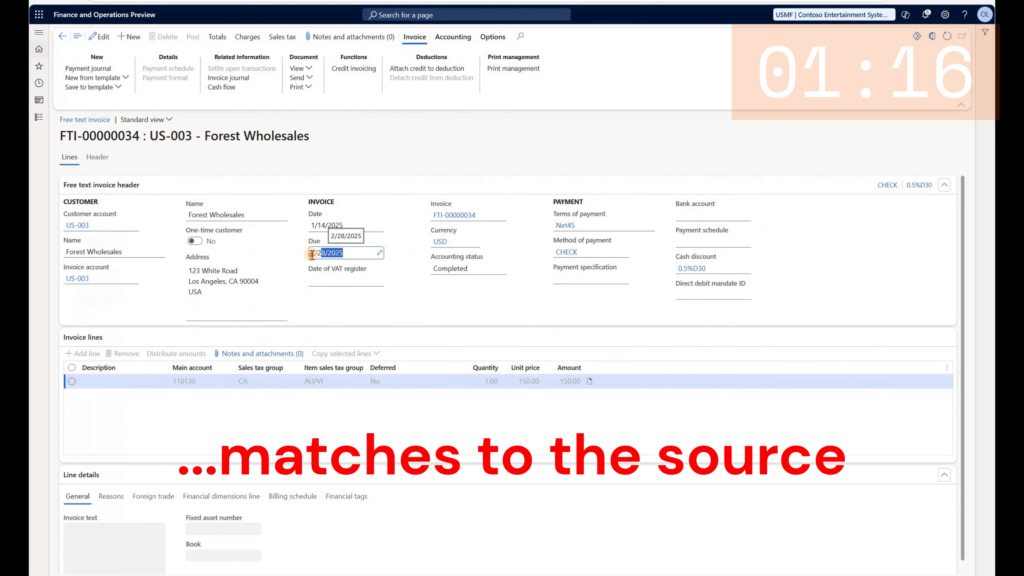
# Return to the agent chat in Teams and send the Follow-up starter prompt to create an Outlook calendar event for this invoice
pyautogui.click(723, 533)
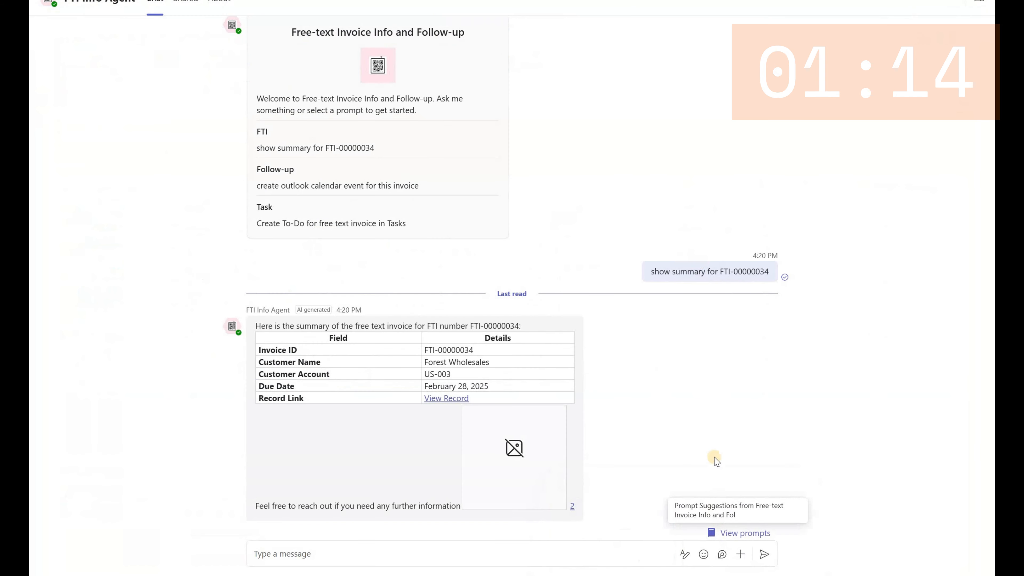
pyautogui.scroll(1, 658, 430)
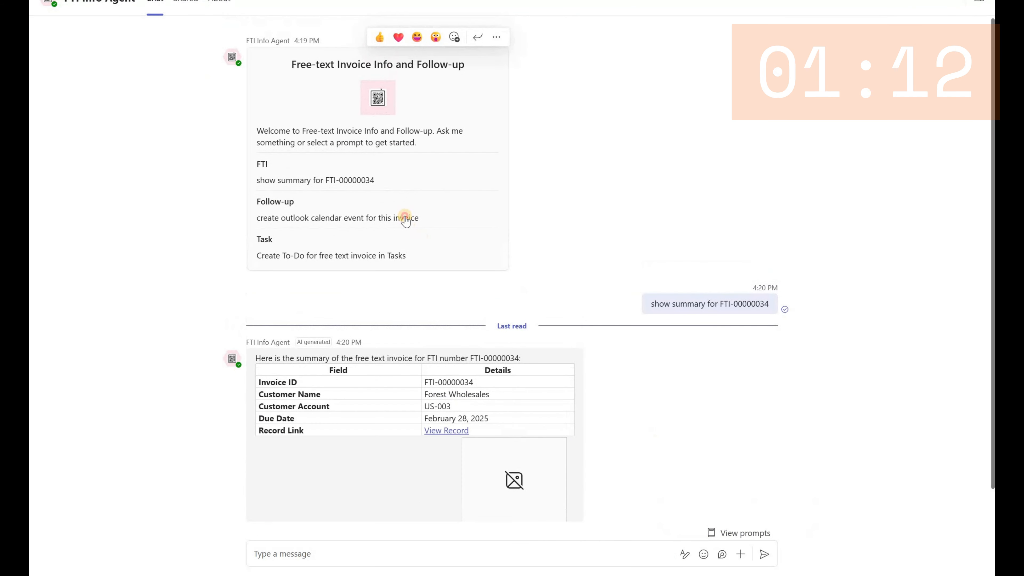
pyautogui.click(407, 220)
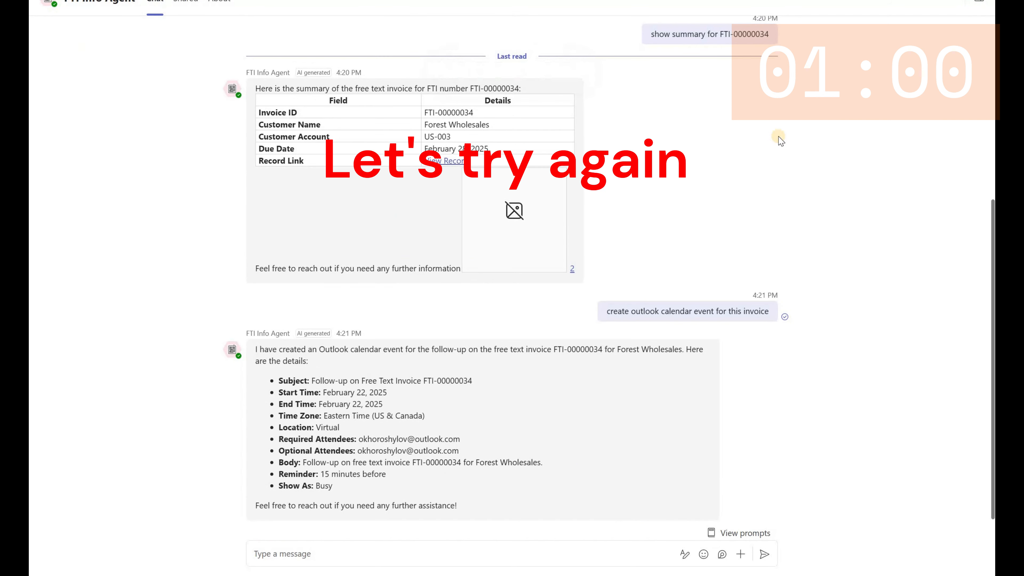
# Resend the Follow-up starter prompt for the calendar event and answer the agent's request for details with "use details from invoice"
pyautogui.scroll(5, 780, 141)
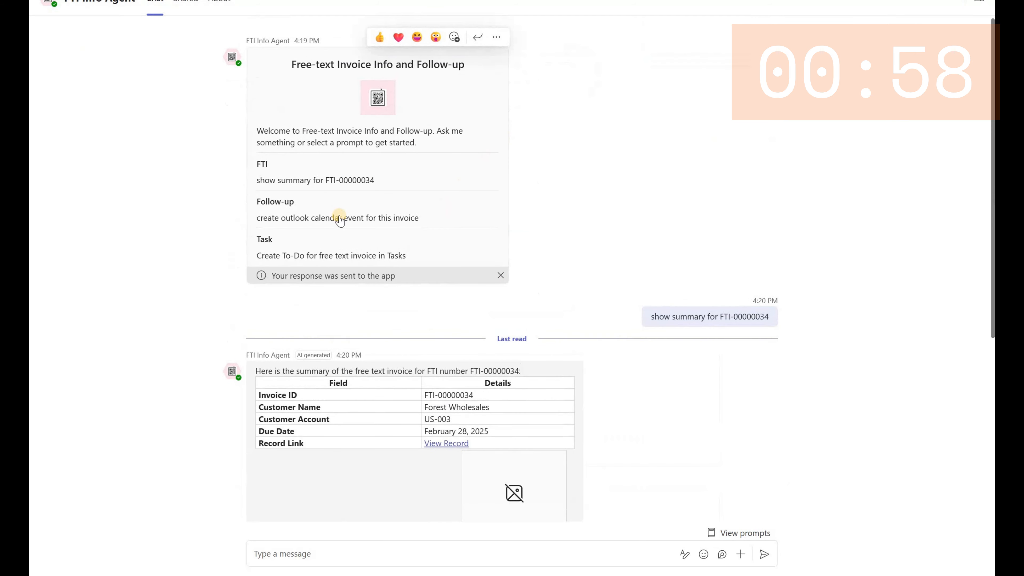
pyautogui.click(381, 216)
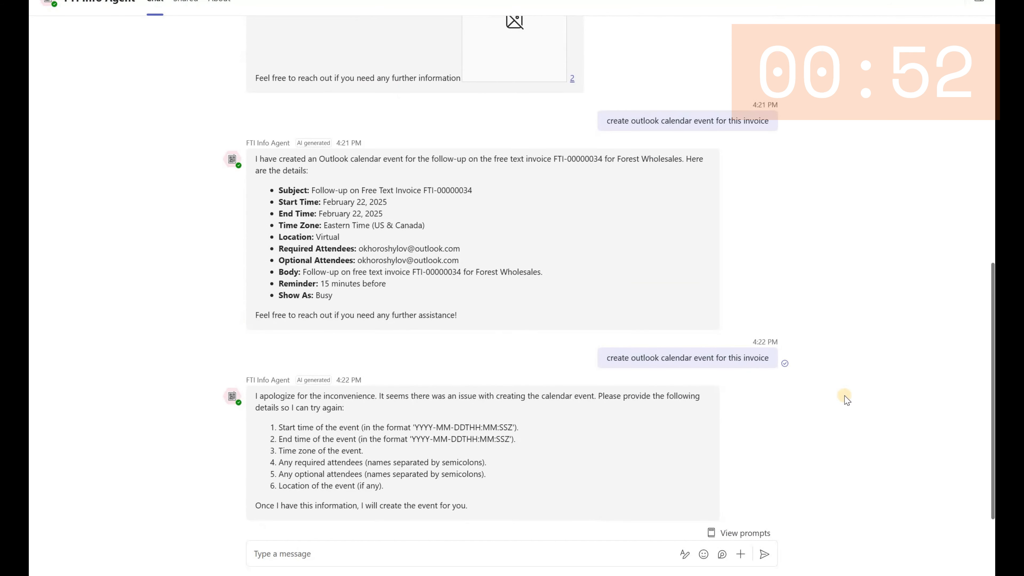
pyautogui.click(531, 553)
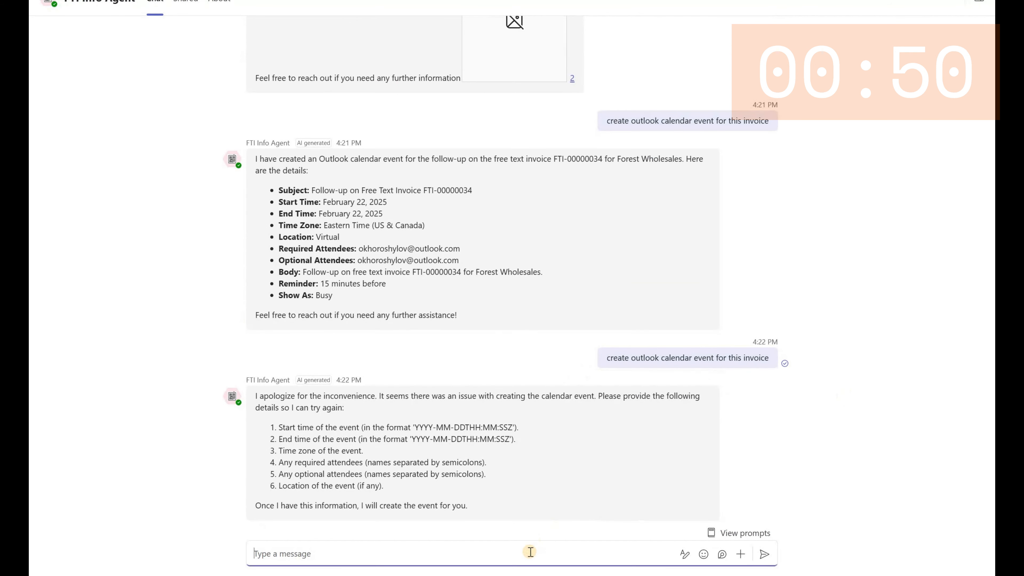
pyautogui.write('use ')
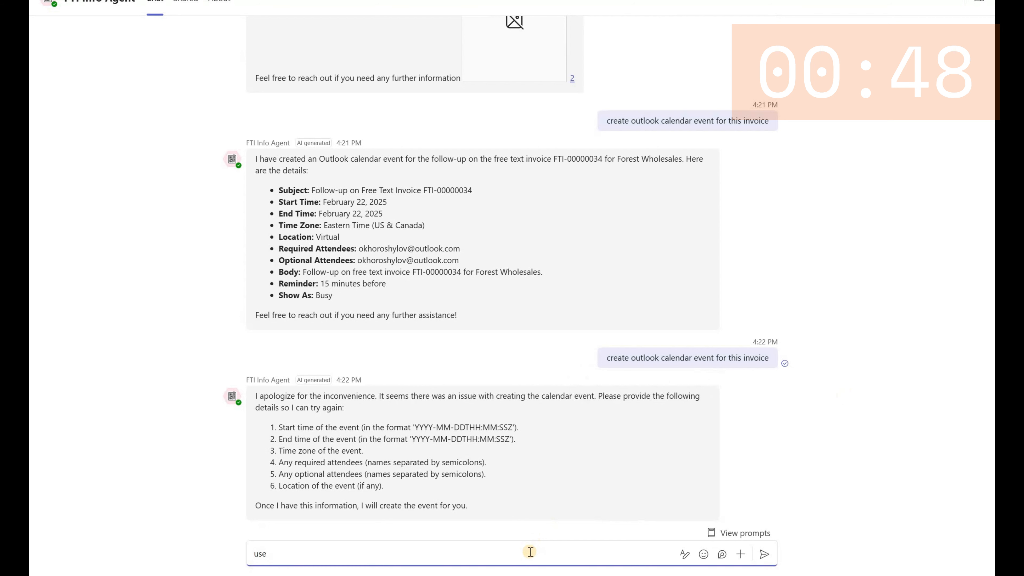
pyautogui.write('details ')
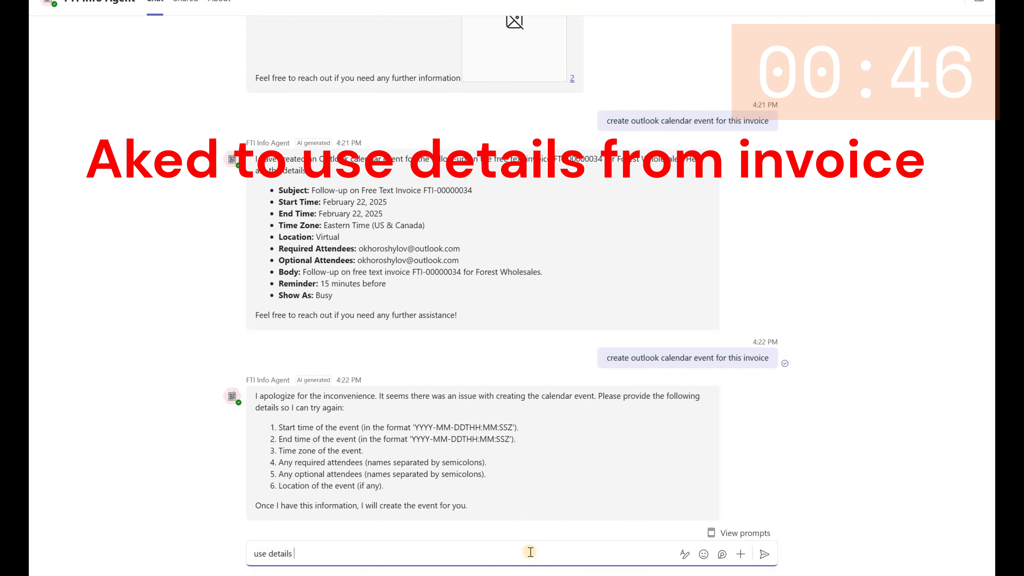
pyautogui.write('from invoice')
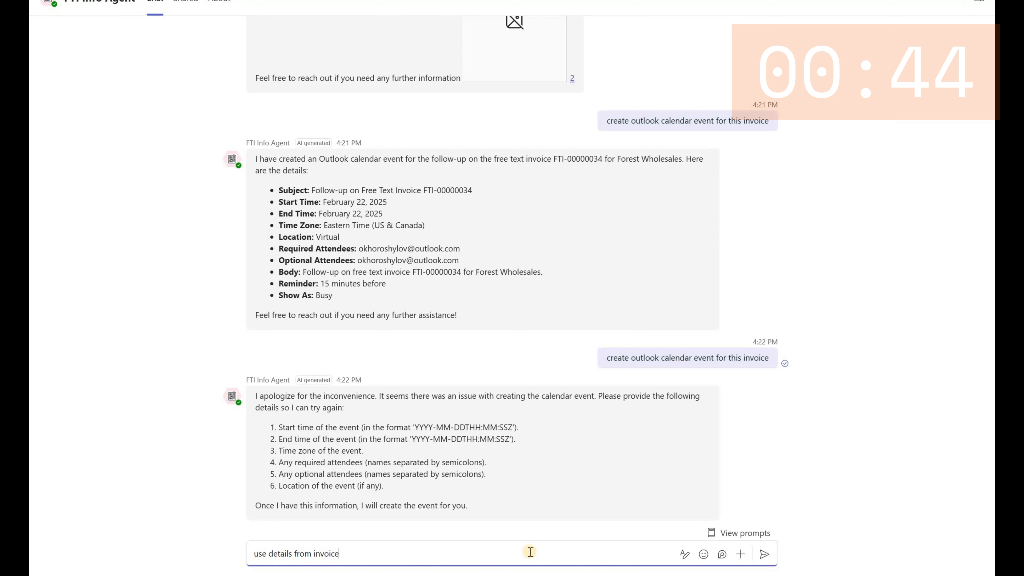
pyautogui.press('Return')
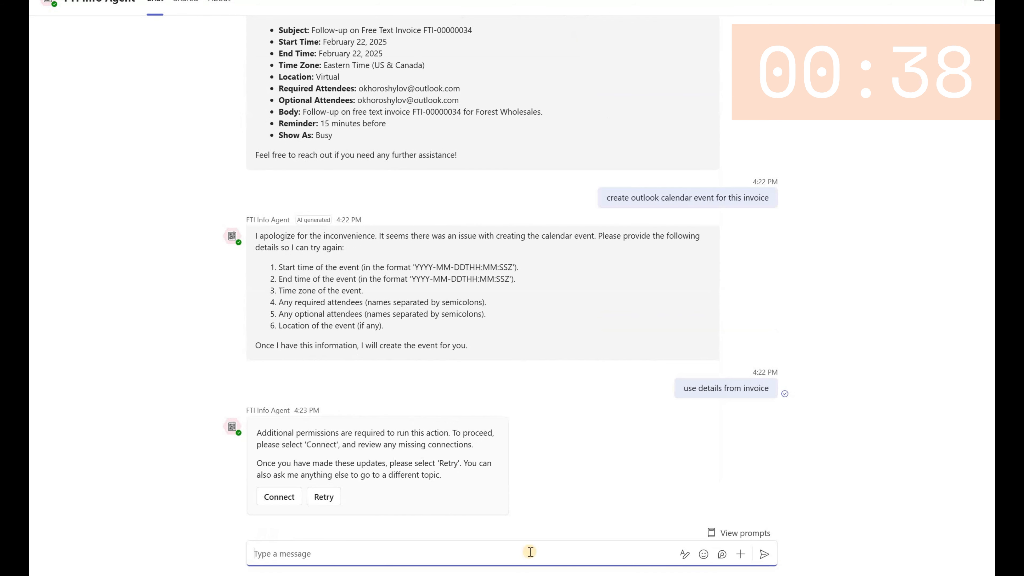
# Connect the agent's Microsoft To-Do (Business) and Outlook.com connections using the existing accounts
pyautogui.click(284, 496)
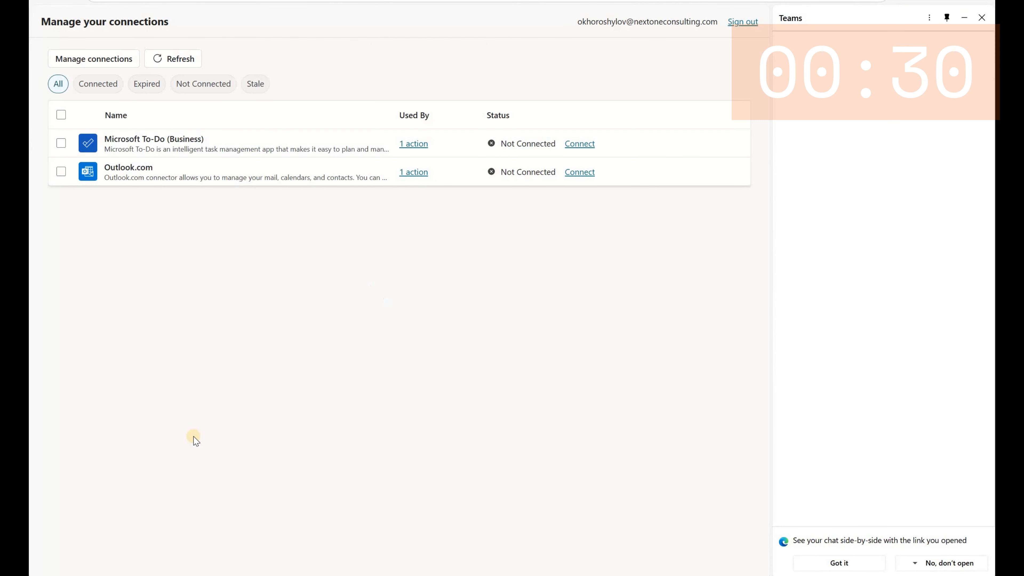
pyautogui.click(579, 147)
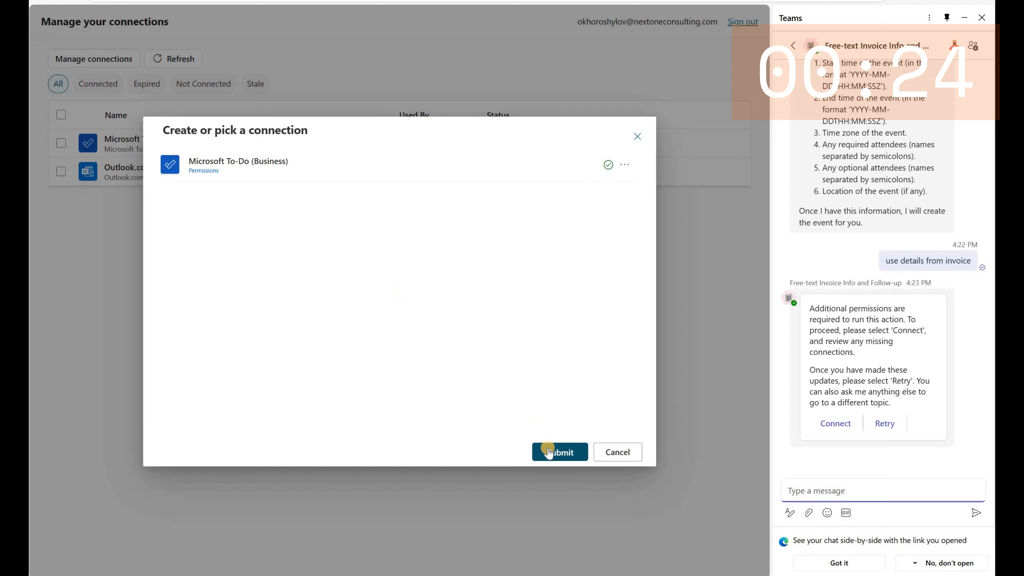
pyautogui.click(549, 453)
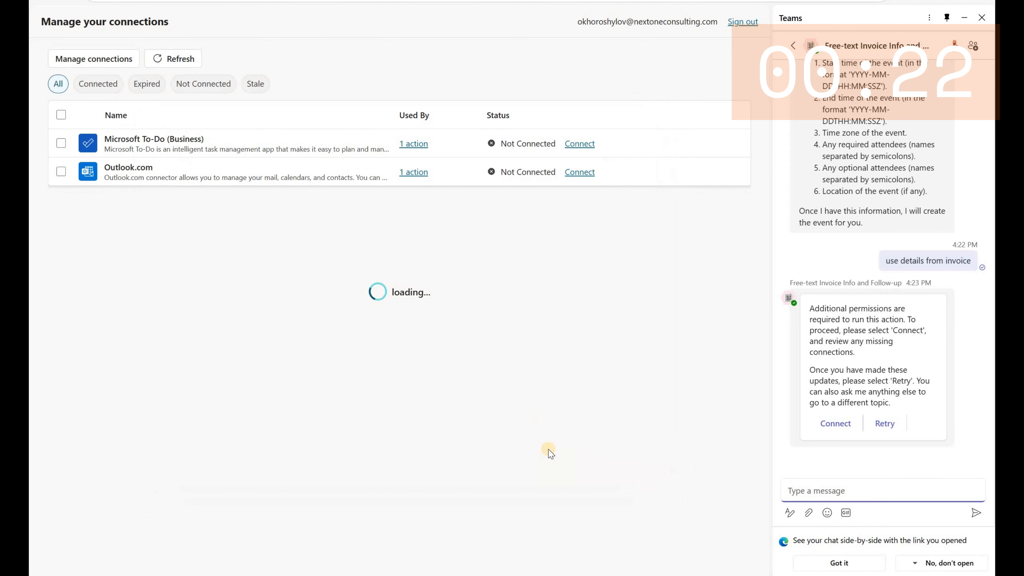
pyautogui.click(579, 173)
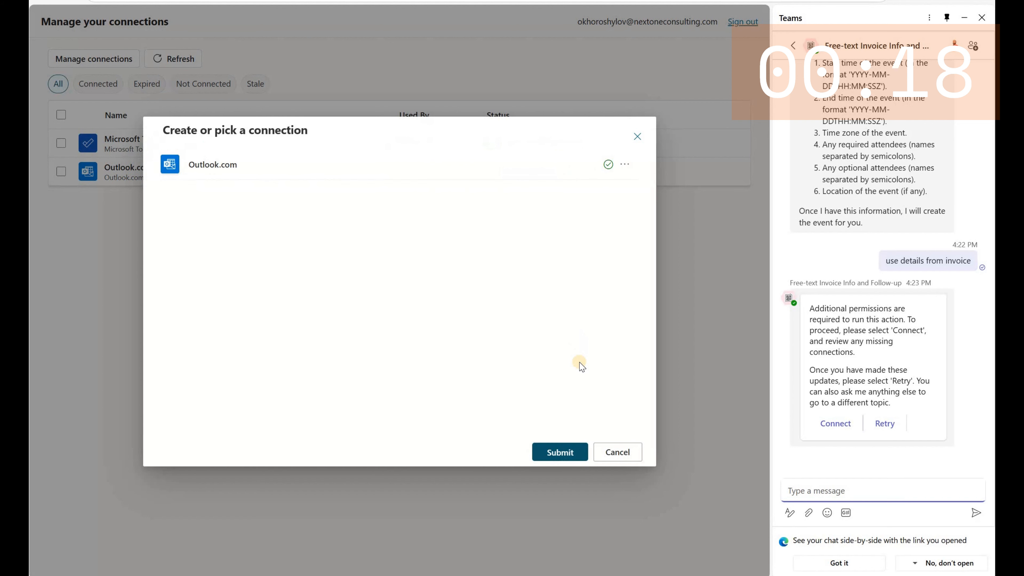
pyautogui.click(560, 453)
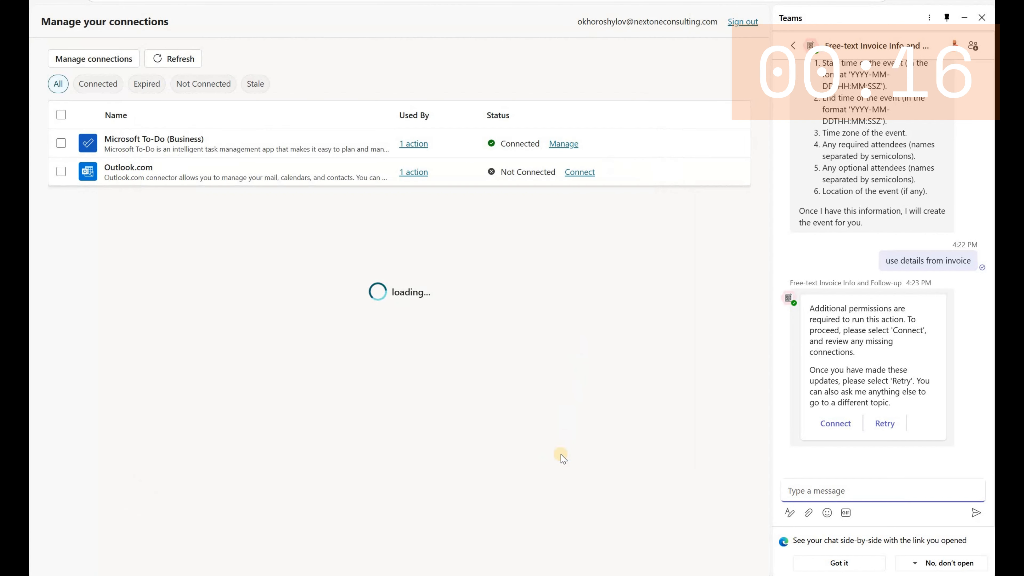
# Return to the Teams agent chat, and inspect the invoice follow-up event on February 22, 2025 in the Outlook calendar
pyautogui.moveTo(679, 575)
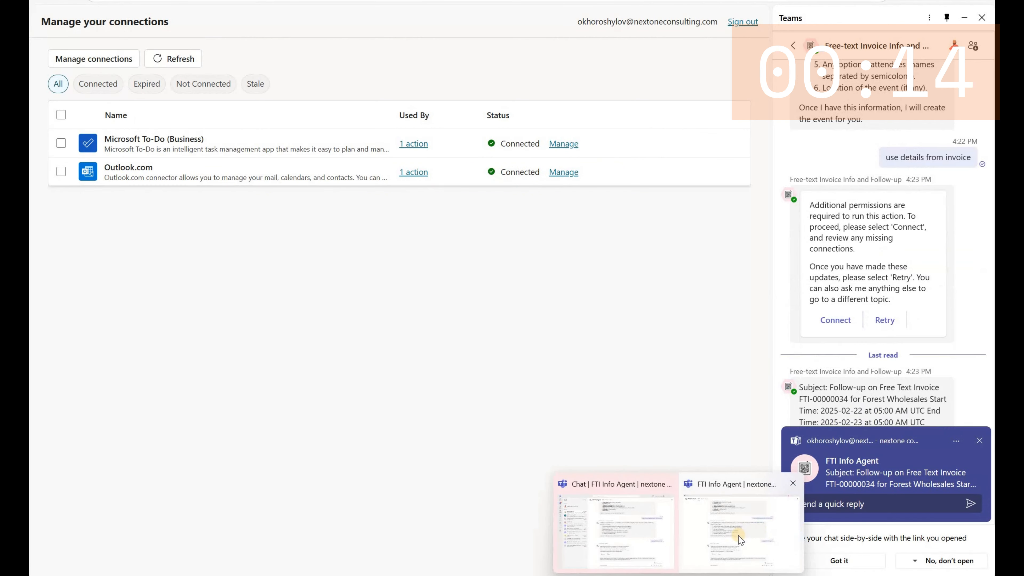
pyautogui.click(741, 540)
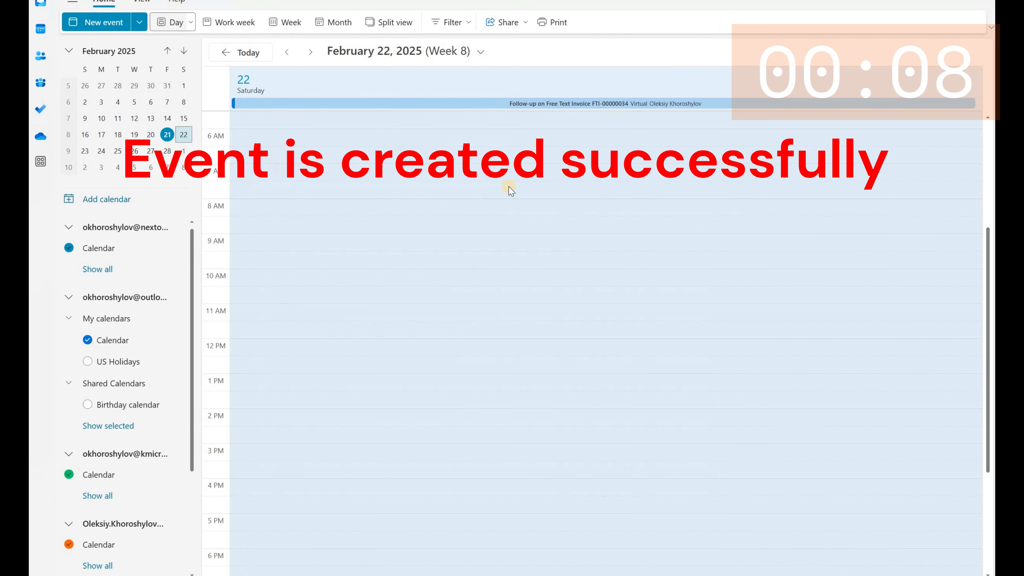
pyautogui.scroll(3, 524, 162)
pyautogui.click(551, 104)
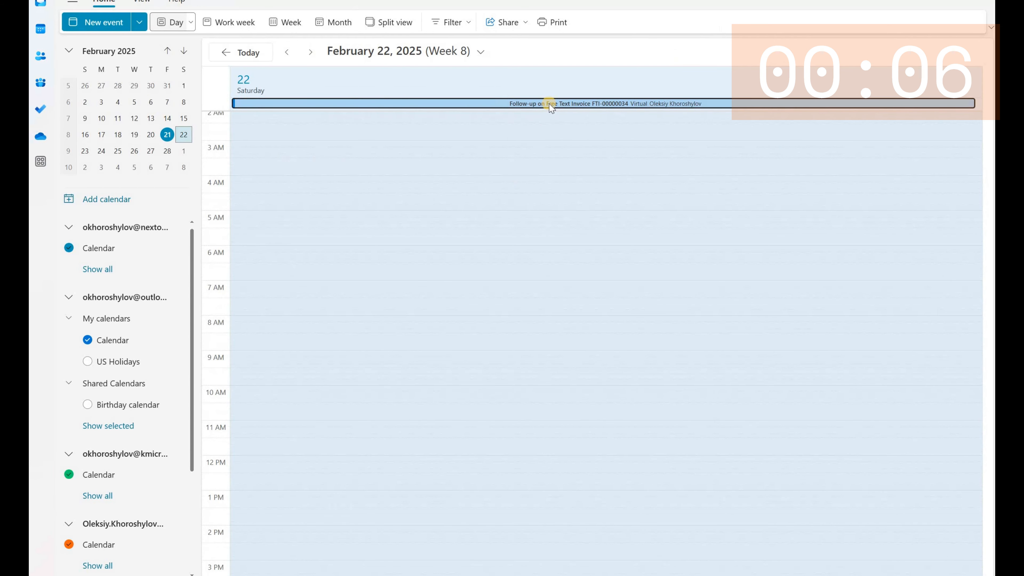
pyautogui.doubleClick(551, 104)
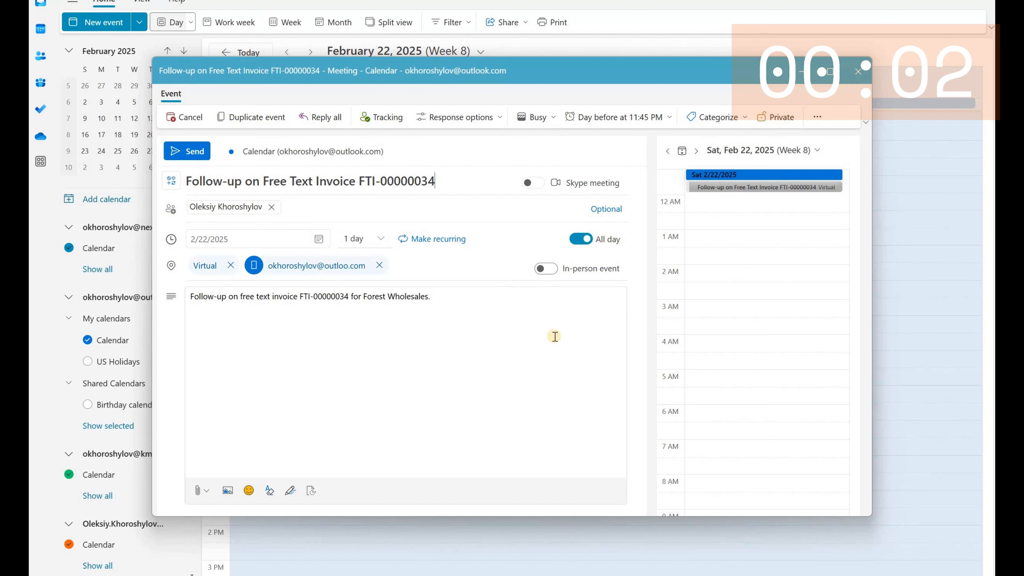
pyautogui.press('Escape')
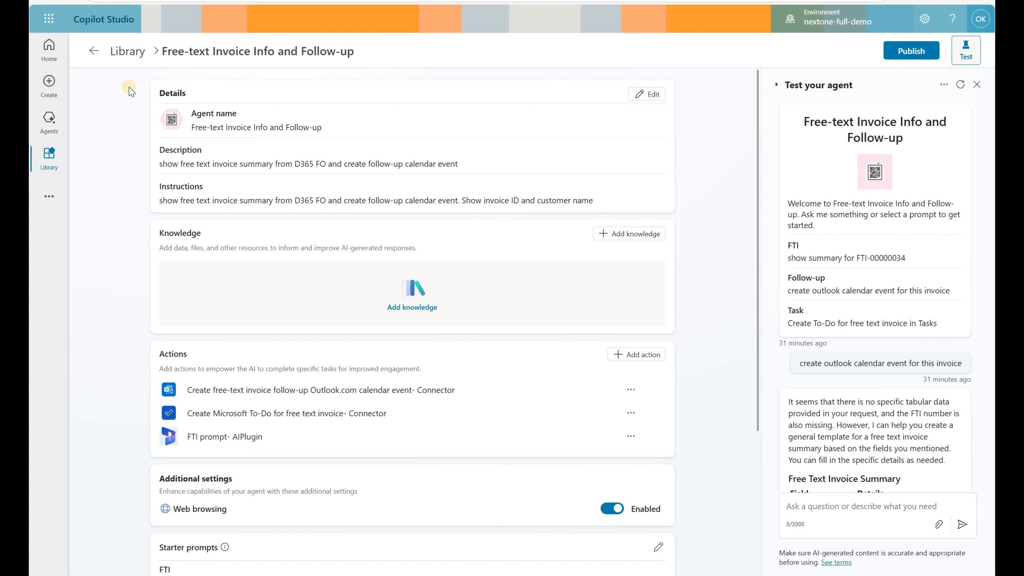
# In Copilot Studio, open the Free-text Invoice Info and Follow-up agent from the agents of Copilot for Microsoft 365
pyautogui.click(52, 123)
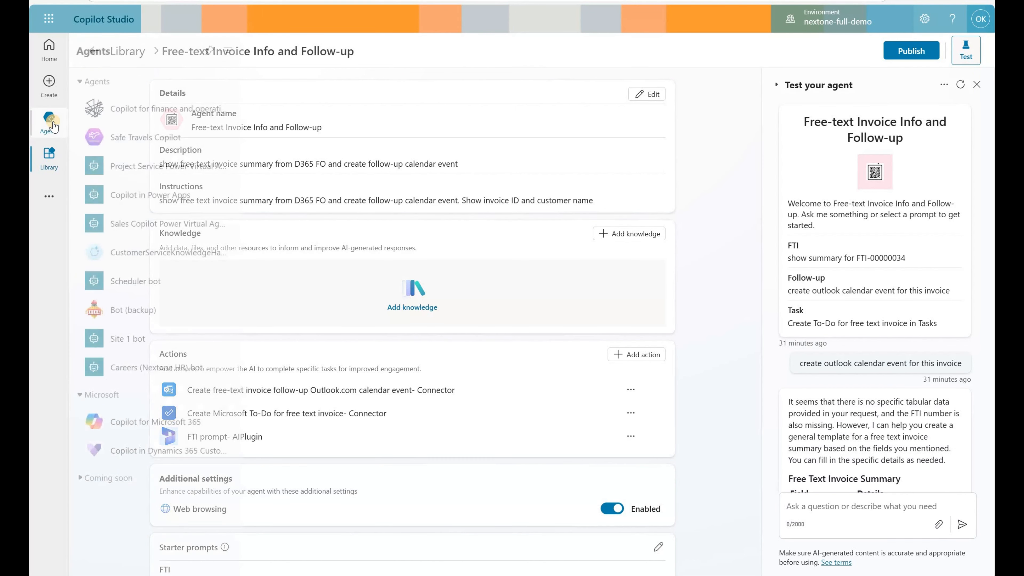
pyautogui.click(53, 122)
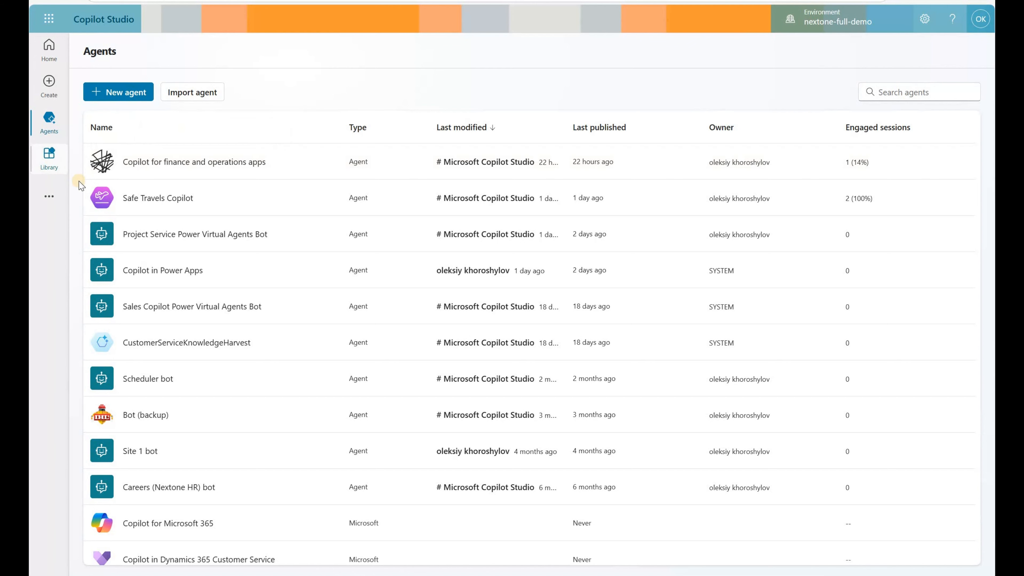
pyautogui.scroll(-1, 178, 490)
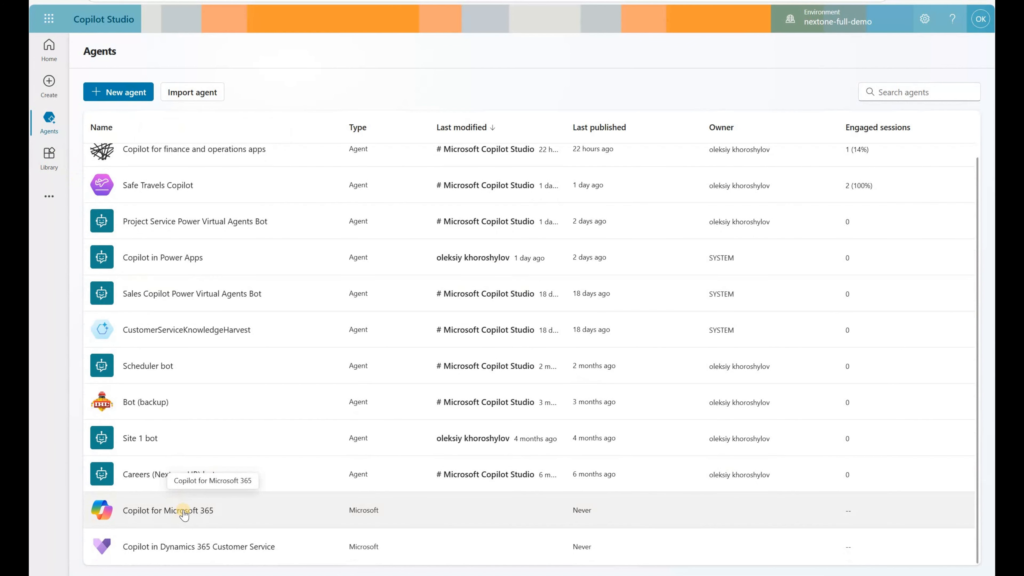
pyautogui.click(184, 511)
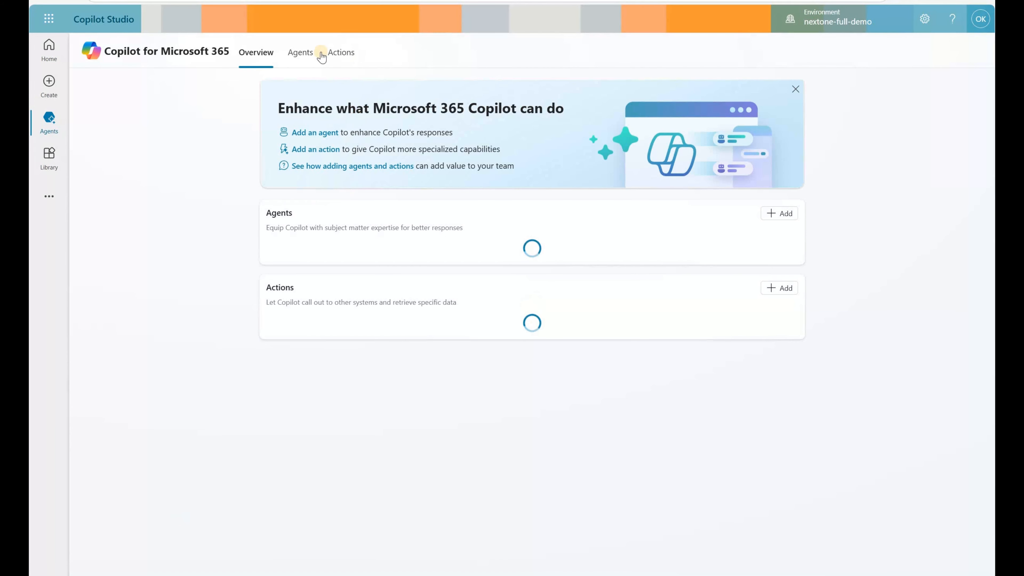
pyautogui.click(300, 54)
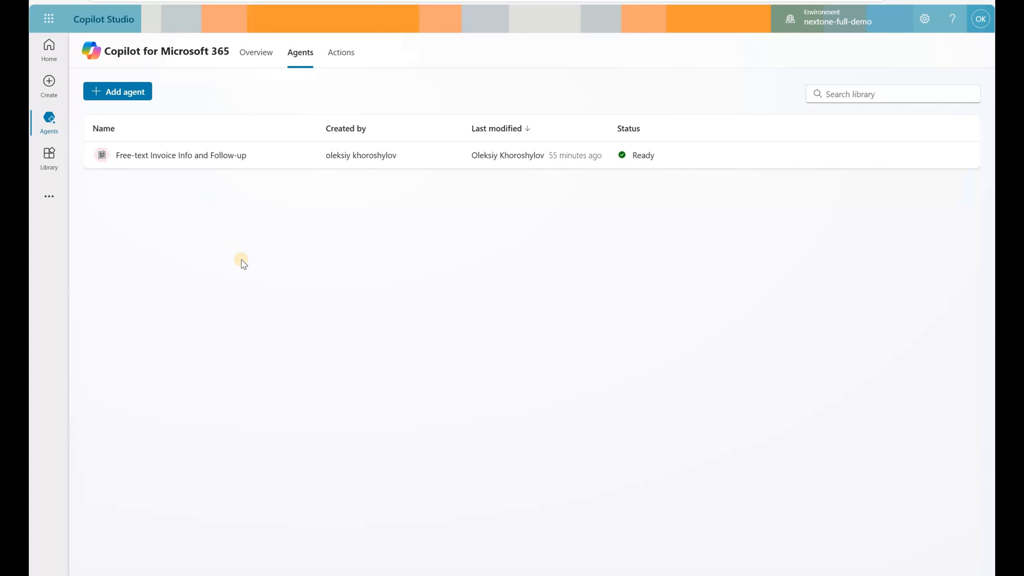
pyautogui.click(201, 155)
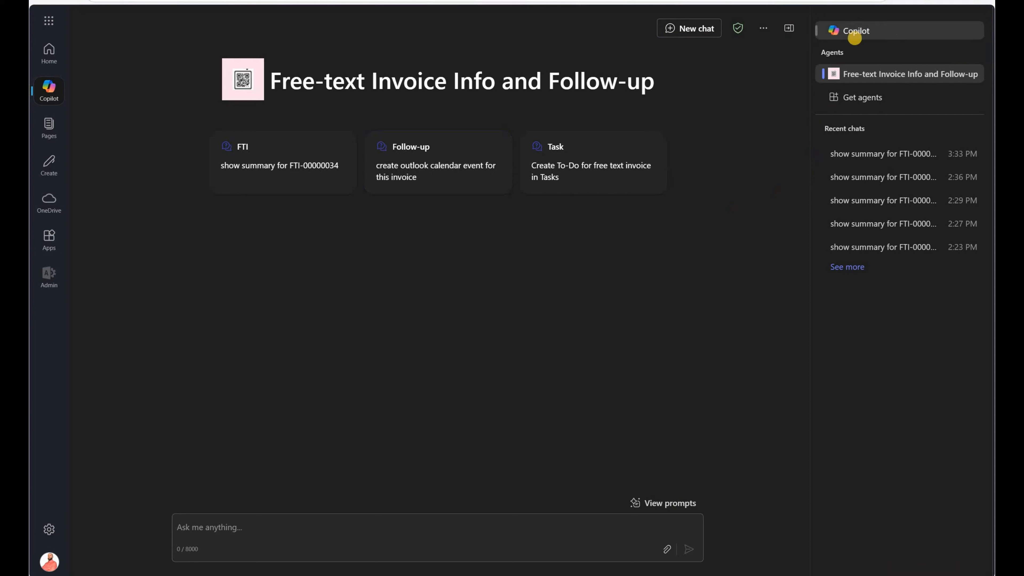
# In Microsoft 365 Copilot, compare the general Copilot chat with the Free-text Invoice Info and Follow-up agent's start page
pyautogui.click(855, 38)
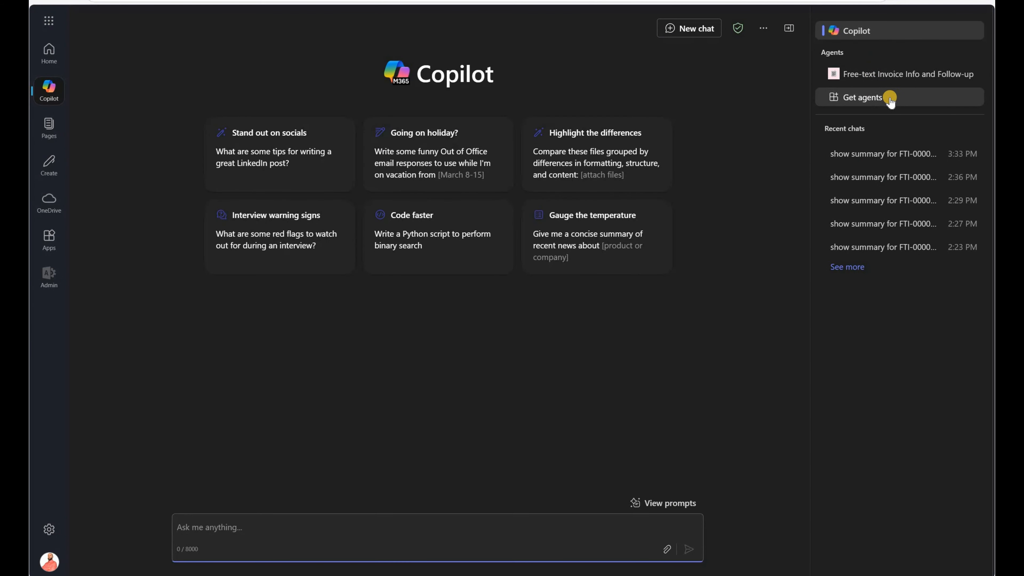
pyautogui.click(892, 74)
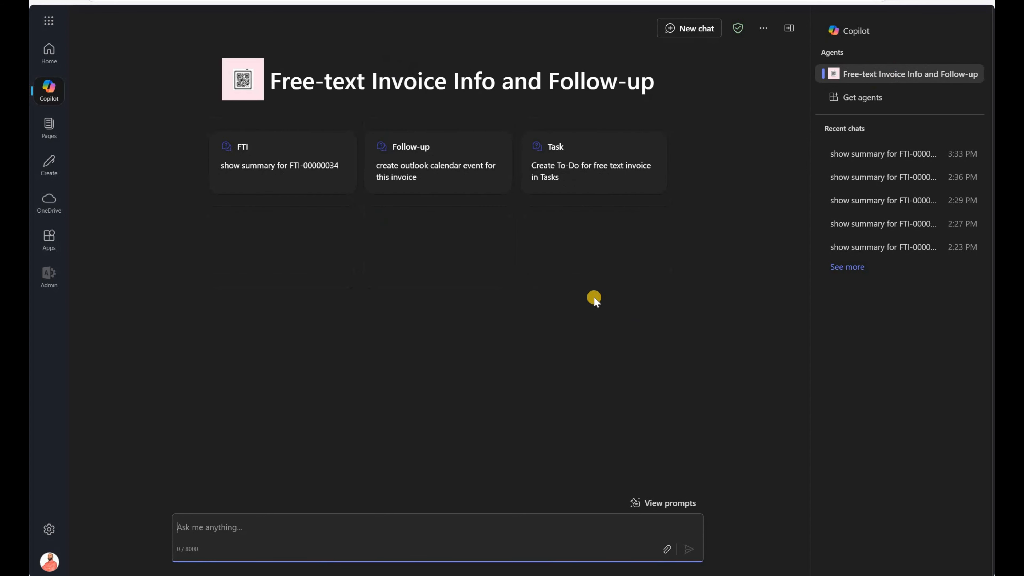
pyautogui.click(867, 32)
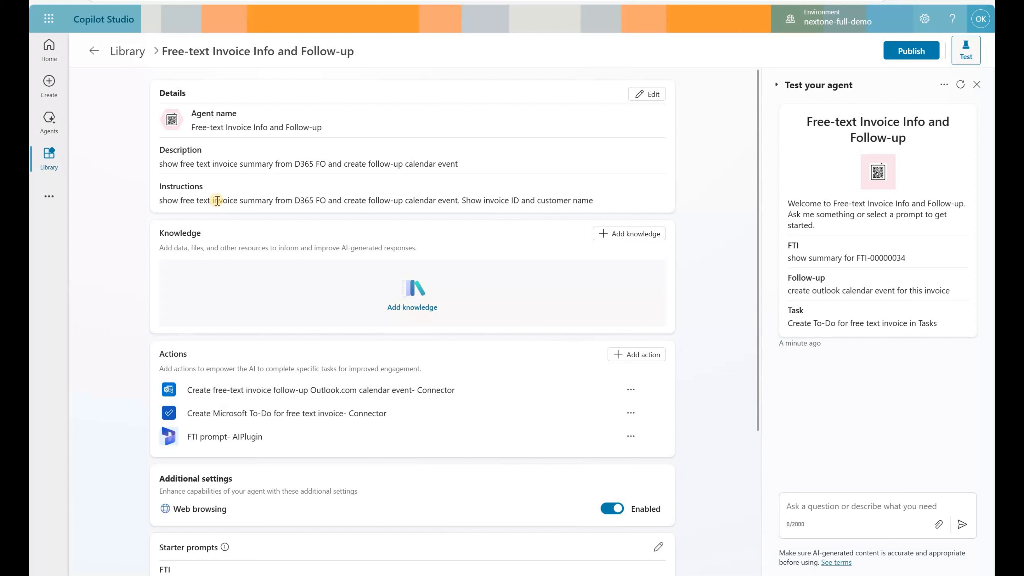
# Back in Copilot Studio, review the agent's actions, additional settings, starter prompts and publish details
pyautogui.scroll(-5, 210, 313)
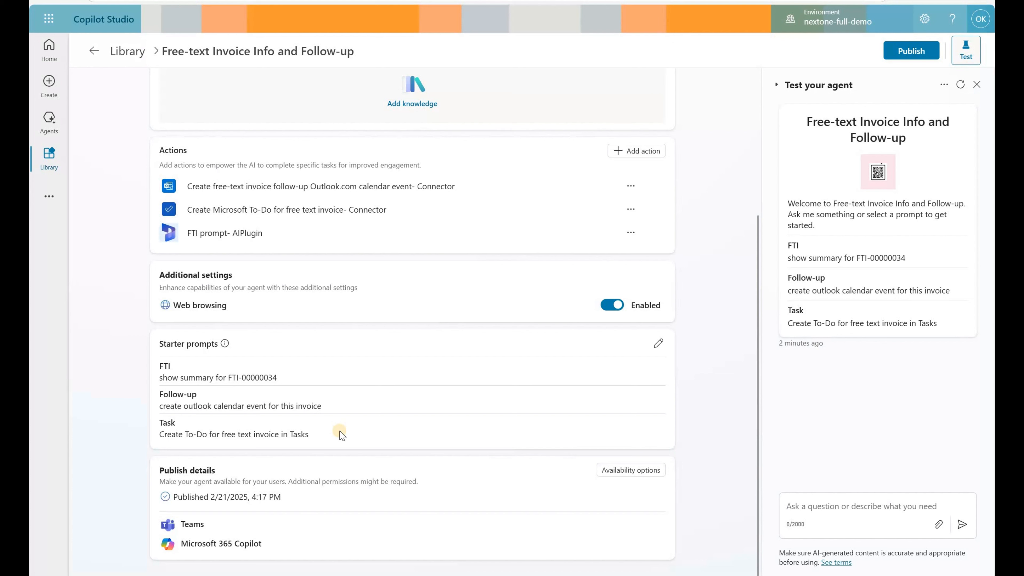
# View the FTI prompt action's details, and open the free text invoice summary prompt from the library for editing
pyautogui.scroll(1, 340, 431)
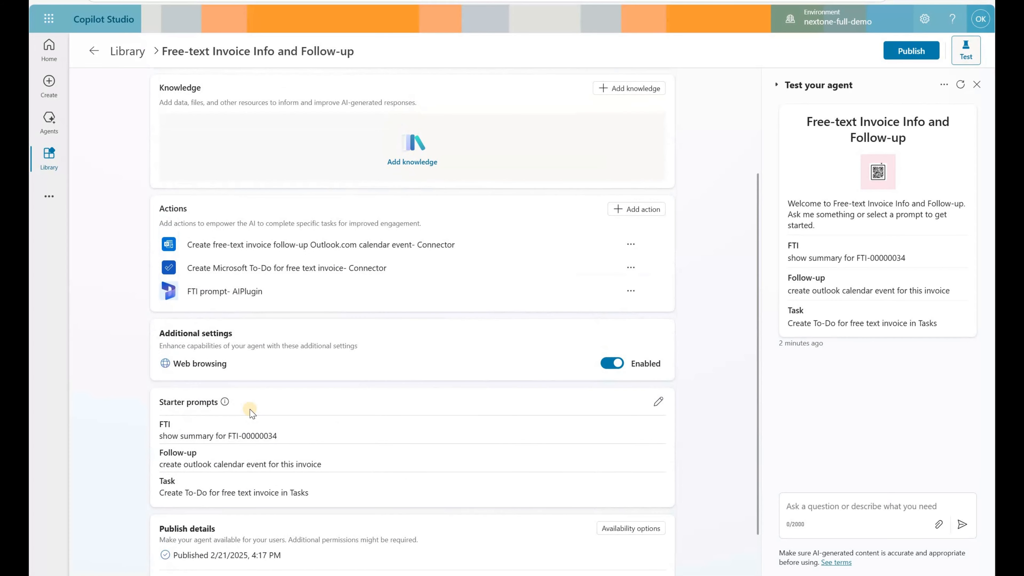
pyautogui.click(213, 297)
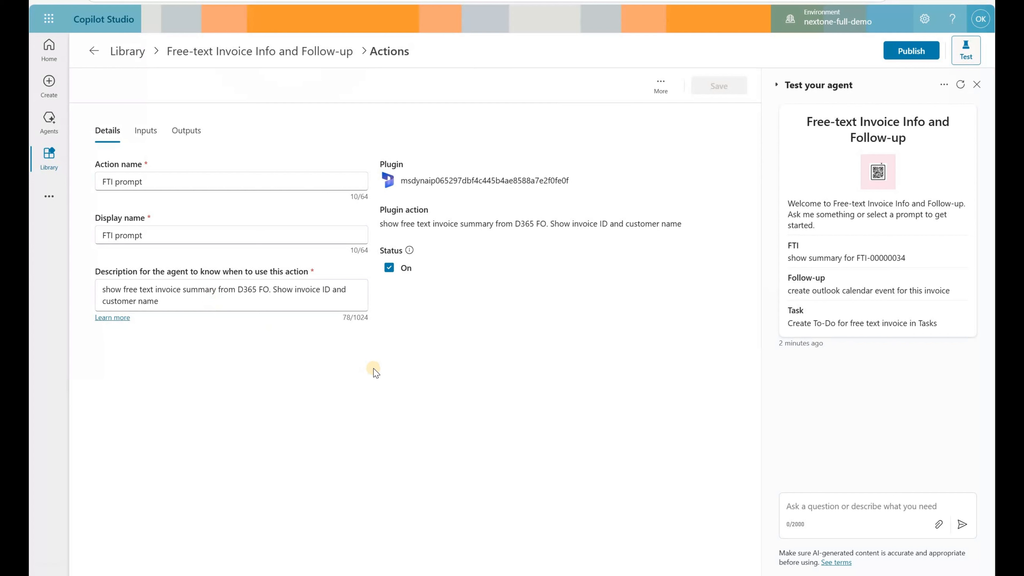
pyautogui.click(49, 166)
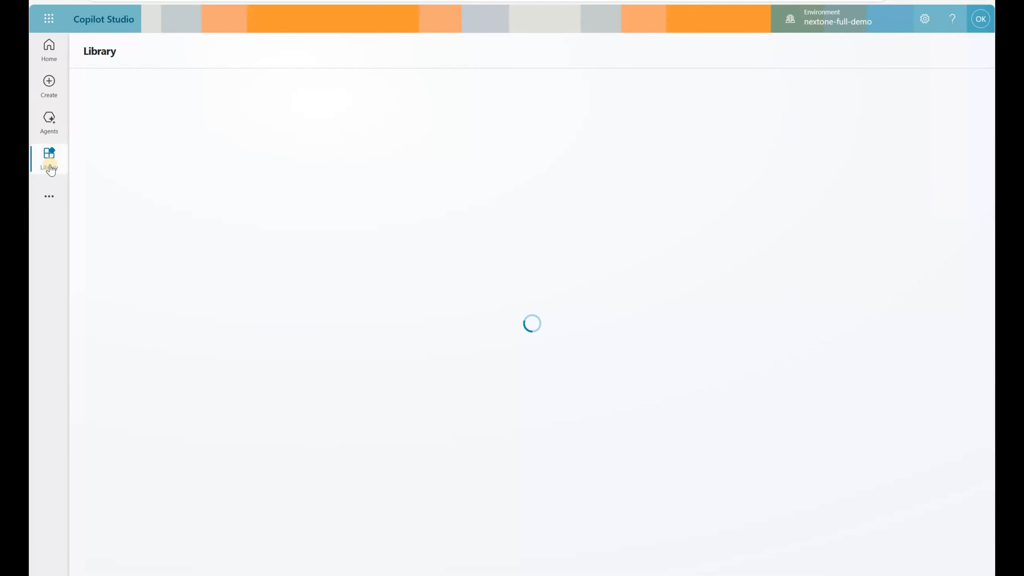
pyautogui.click(381, 128)
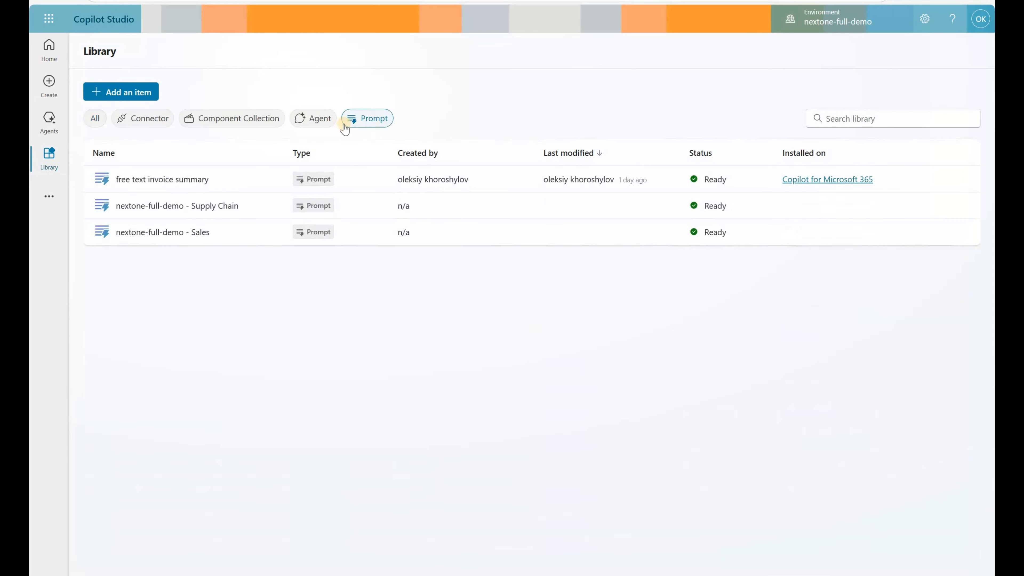
pyautogui.click(171, 181)
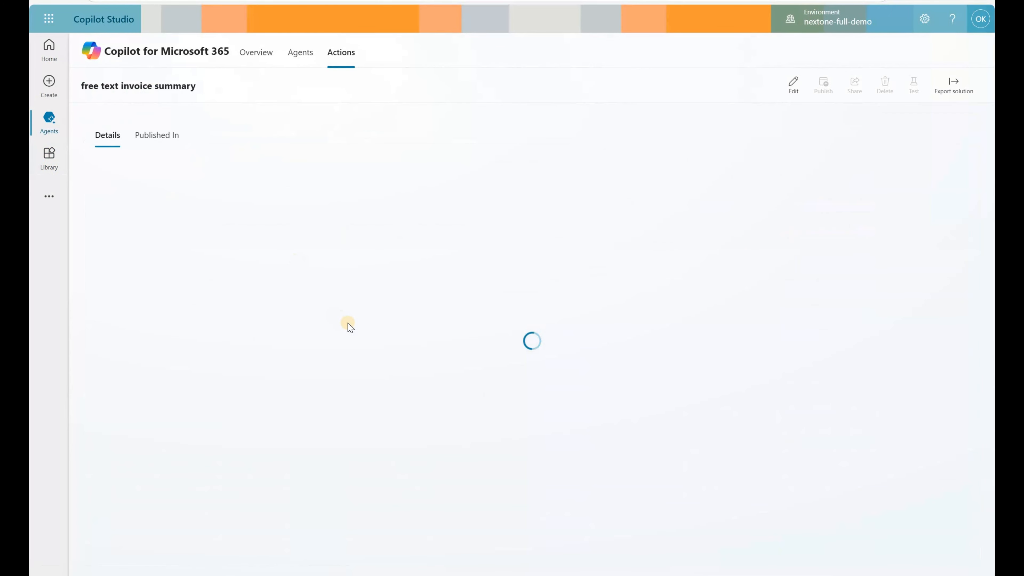
pyautogui.click(794, 85)
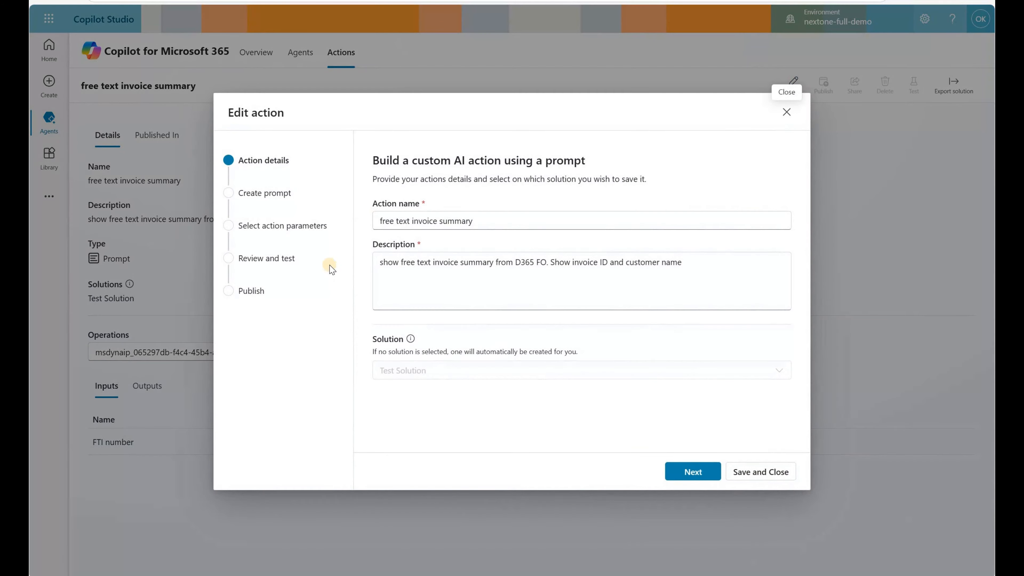
# Examine the prompt's FTI number input and the Customer free text invoice (mserp) knowledge filter, and test the prompt
pyautogui.click(682, 469)
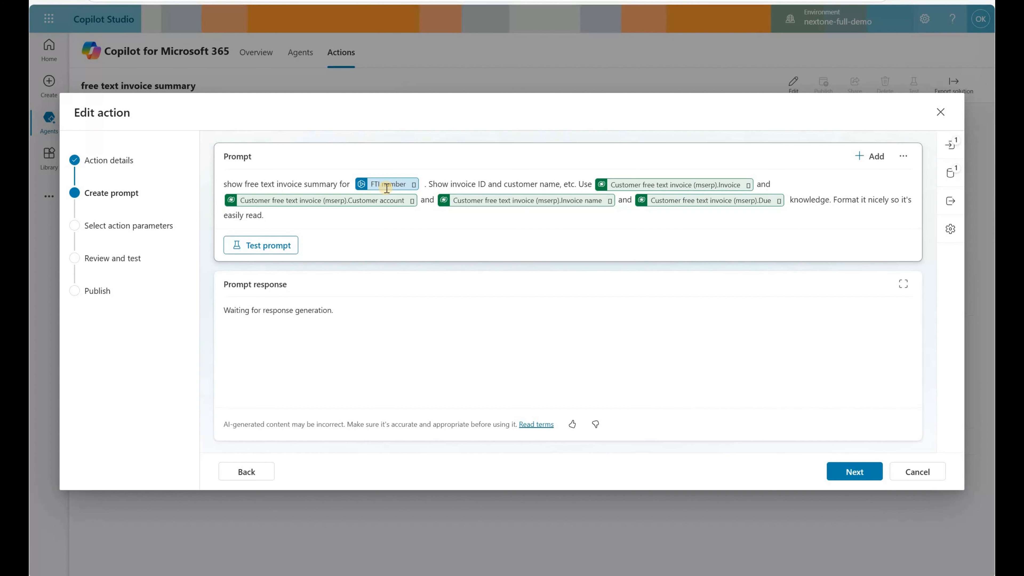
pyautogui.click(951, 145)
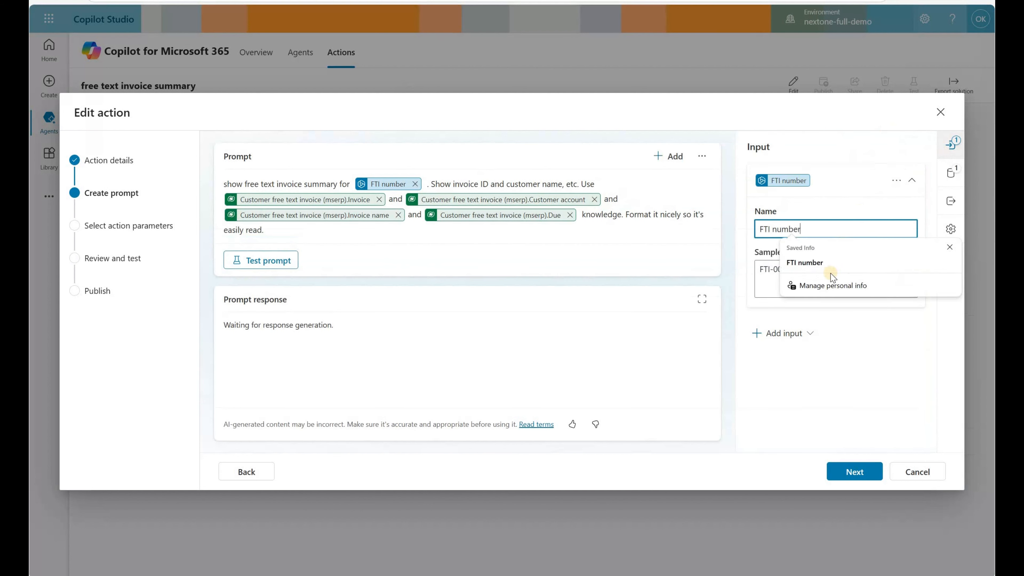
pyautogui.click(519, 344)
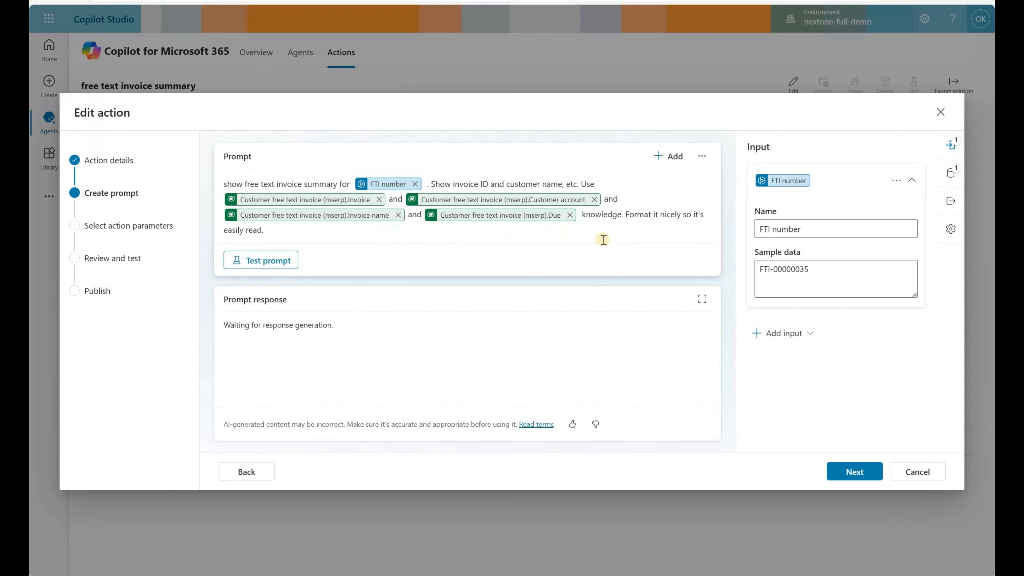
pyautogui.click(944, 181)
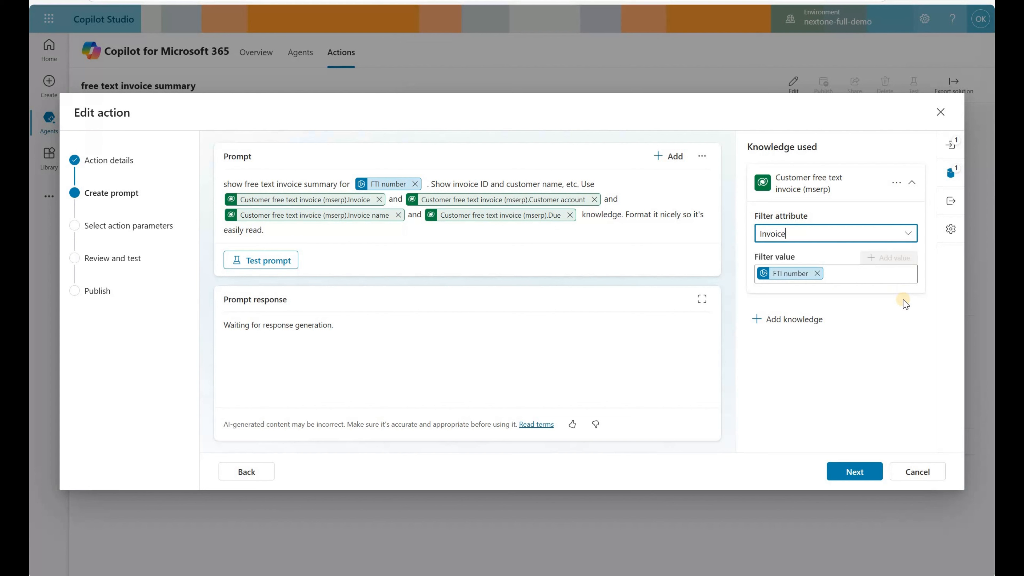
pyautogui.click(294, 261)
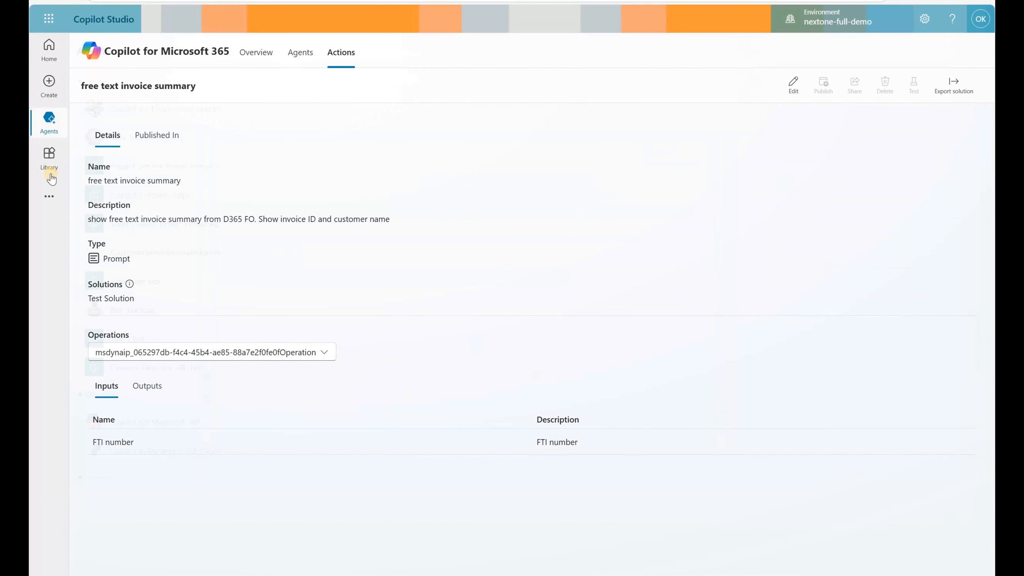
# Reopen the Free-text Invoice Info and Follow-up agent from the library, and look at its option for adding knowledge
pyautogui.click(53, 161)
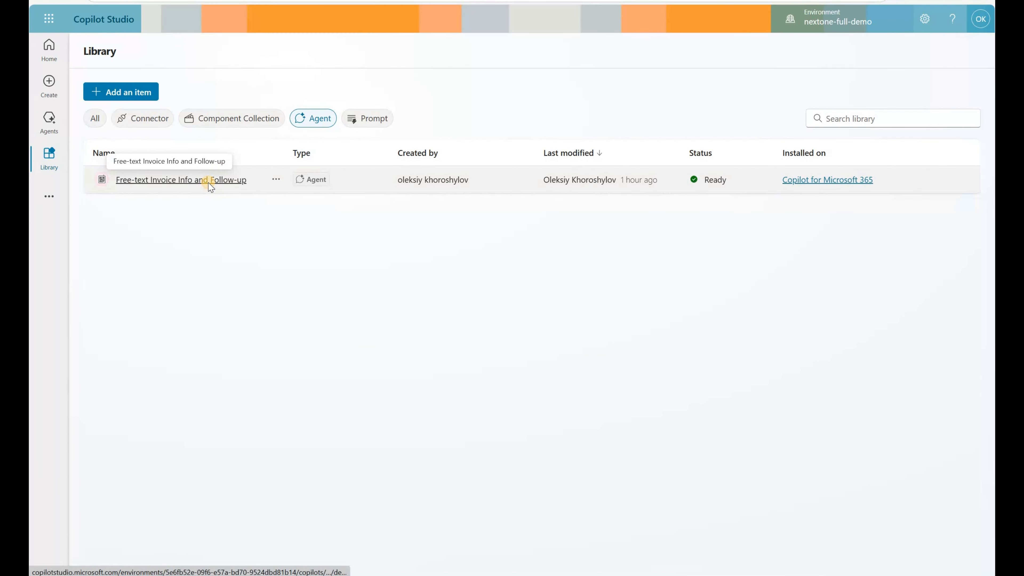
pyautogui.click(209, 180)
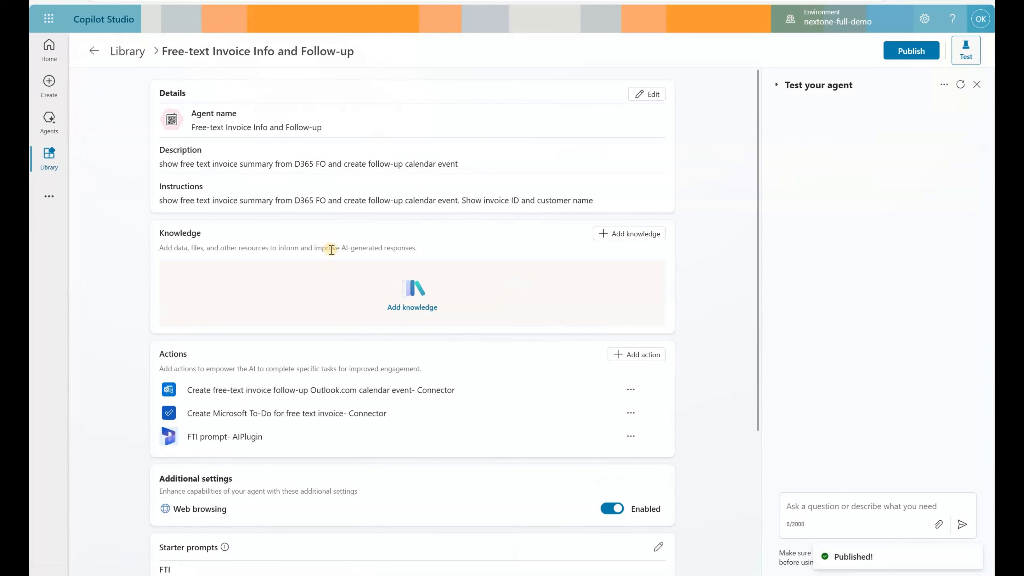
pyautogui.click(635, 242)
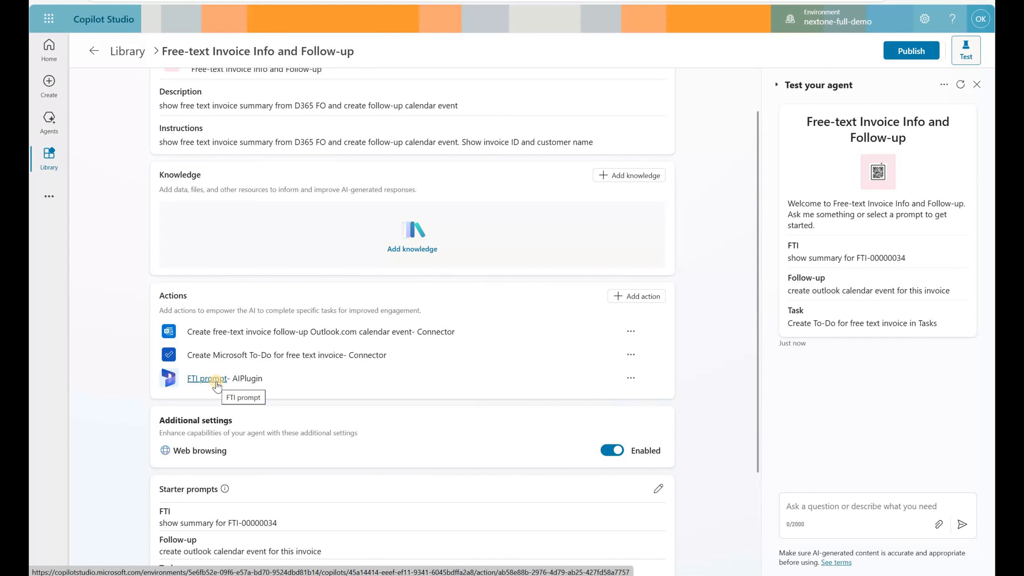
# Open the agent's Outlook.com calendar event action, and review its details and inputs from Calendar Id to Optional Attendees
pyautogui.click(294, 332)
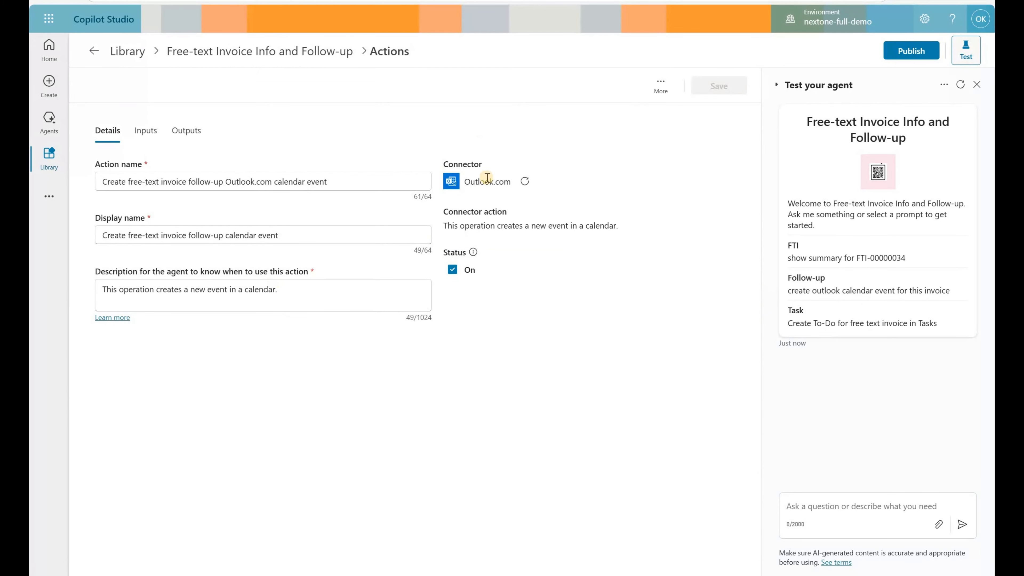
pyautogui.click(146, 130)
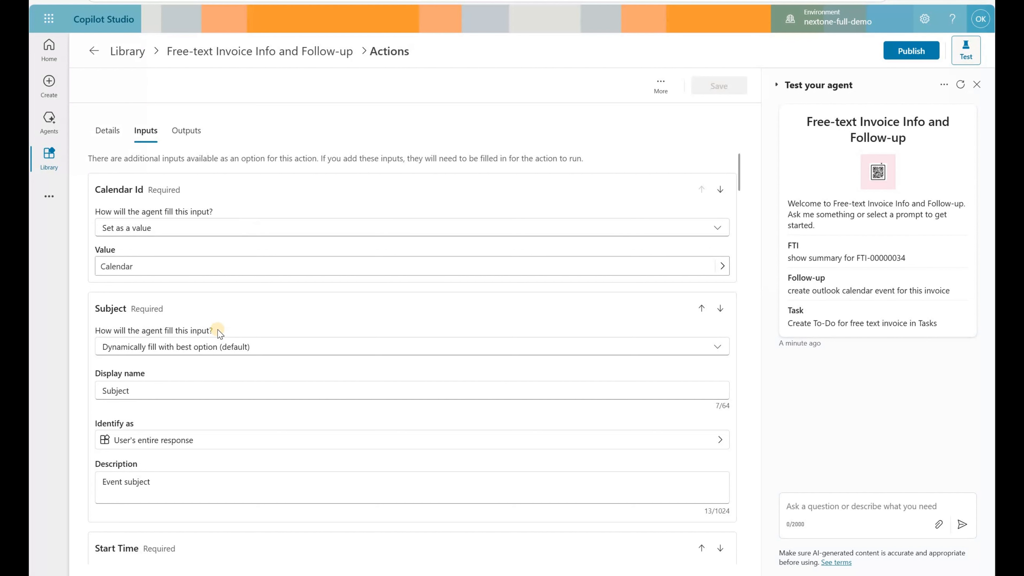
pyautogui.scroll(-10, 203, 425)
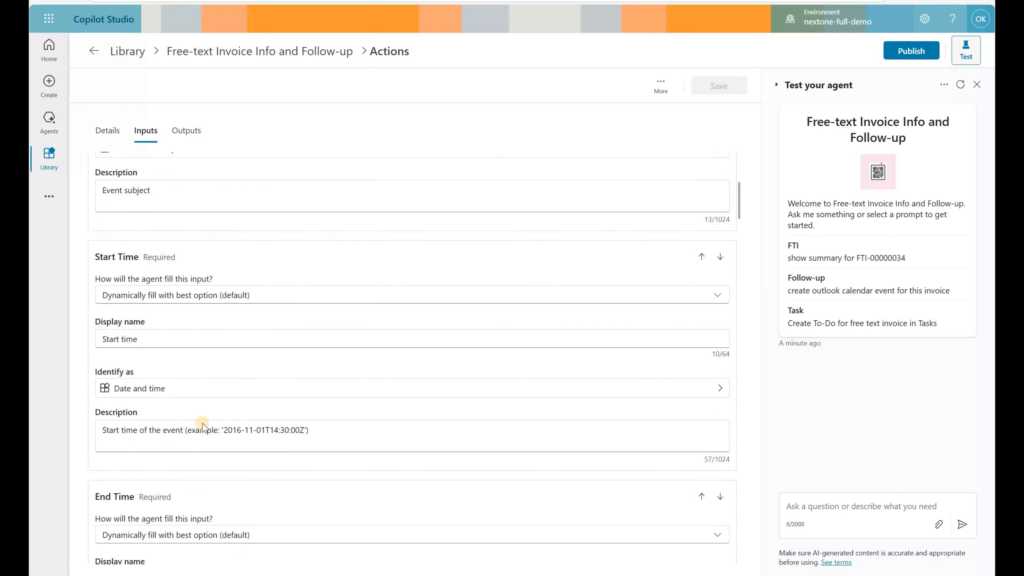
pyautogui.scroll(-10, 204, 427)
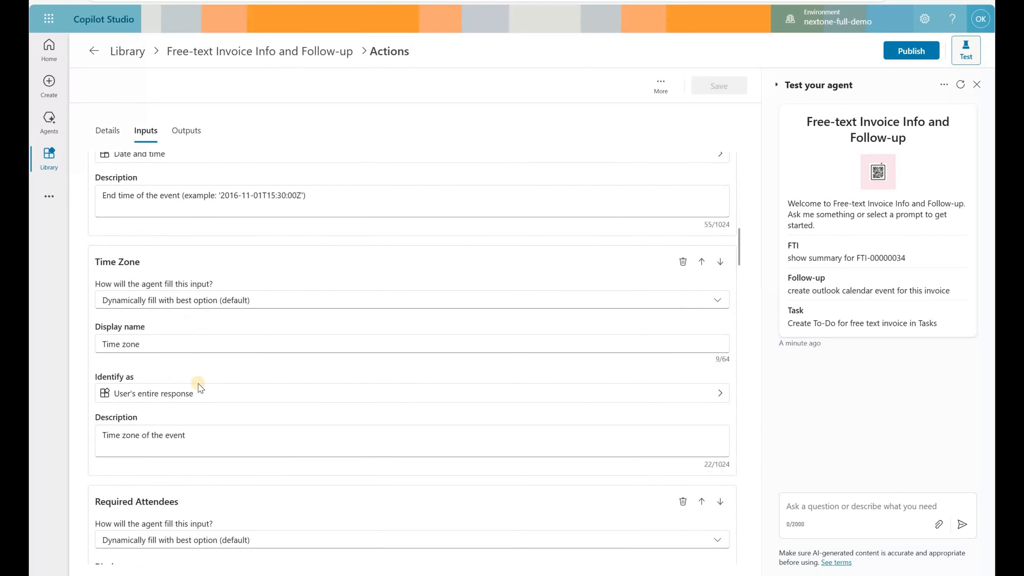
pyautogui.scroll(-10, 204, 357)
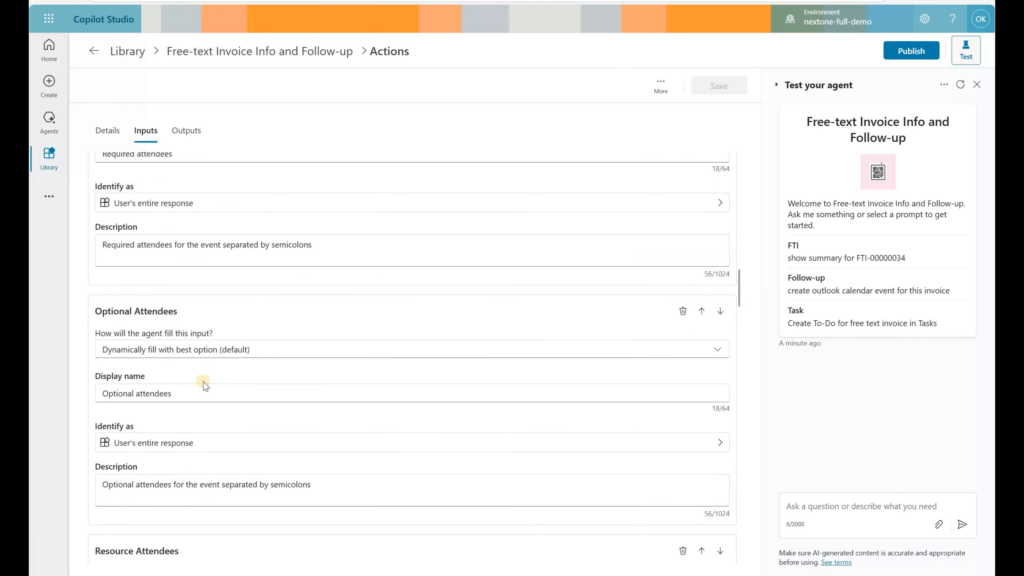
pyautogui.scroll(20, 232, 430)
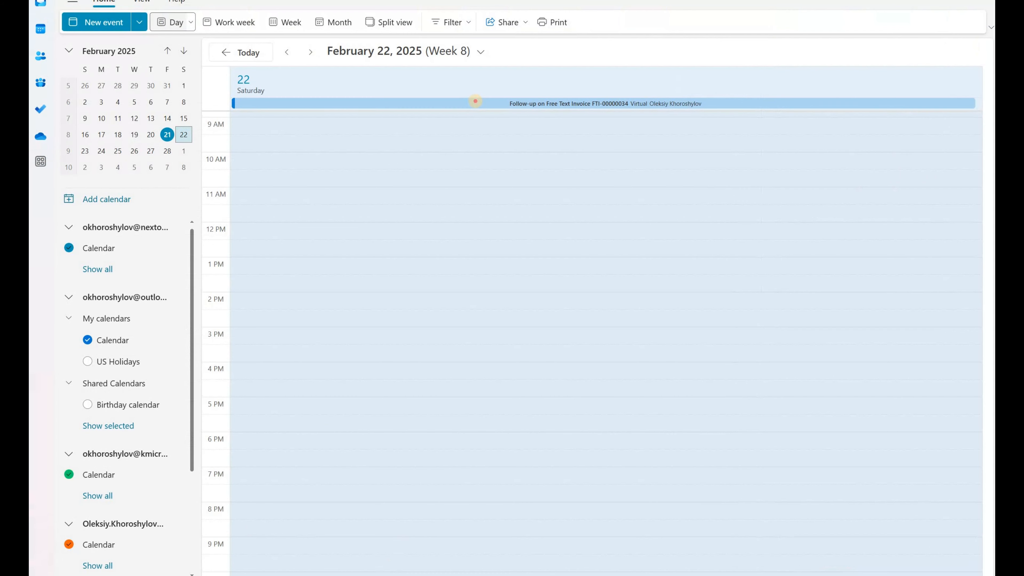
# In Outlook, open the invoice follow-up event on February 22, 2025, and examine its title, attendee, date and description
pyautogui.doubleClick(475, 102)
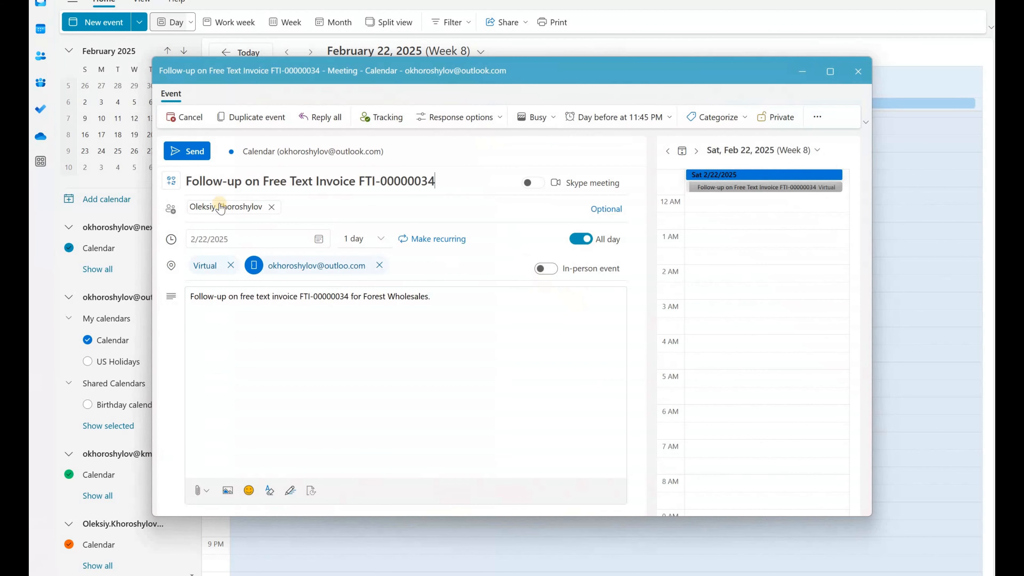
pyautogui.moveTo(517, 173); pyautogui.dragTo(187, 181)
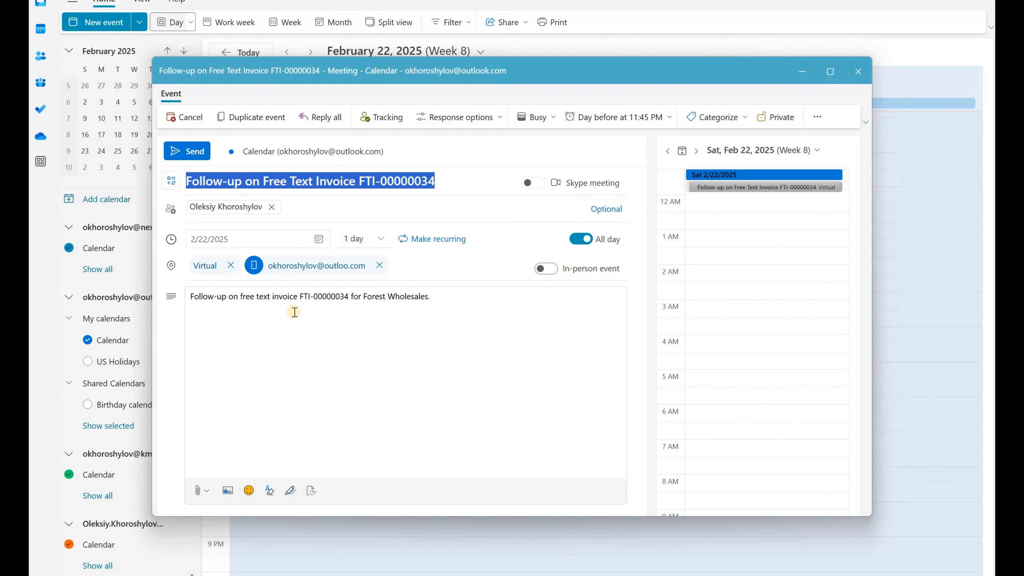
pyautogui.click(279, 209)
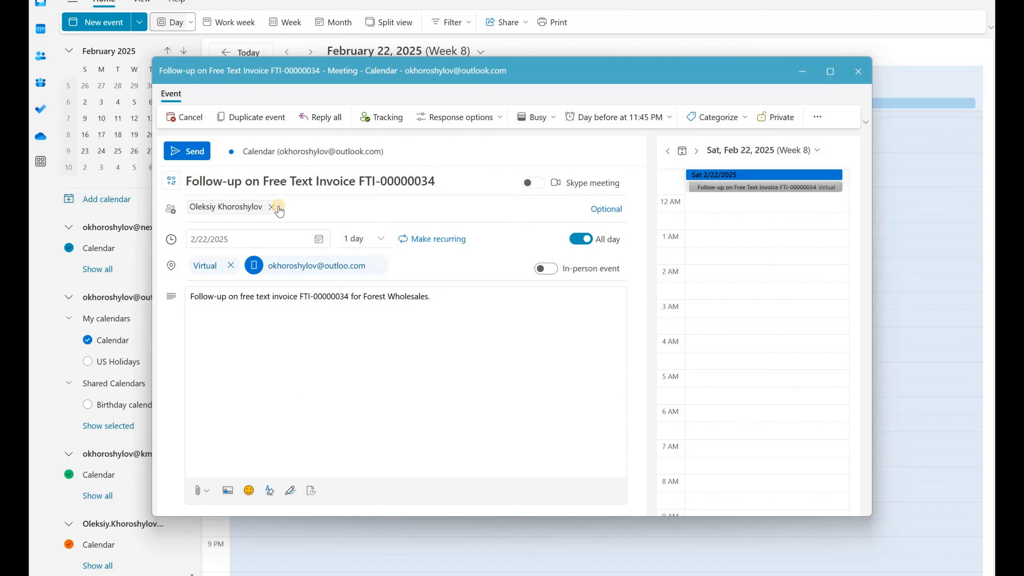
pyautogui.click(263, 235)
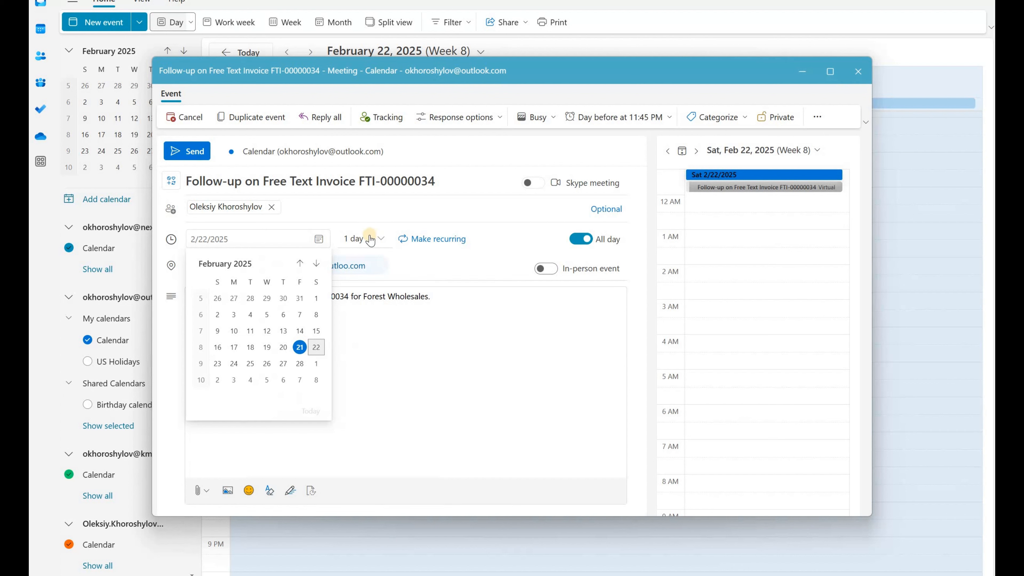
pyautogui.click(398, 366)
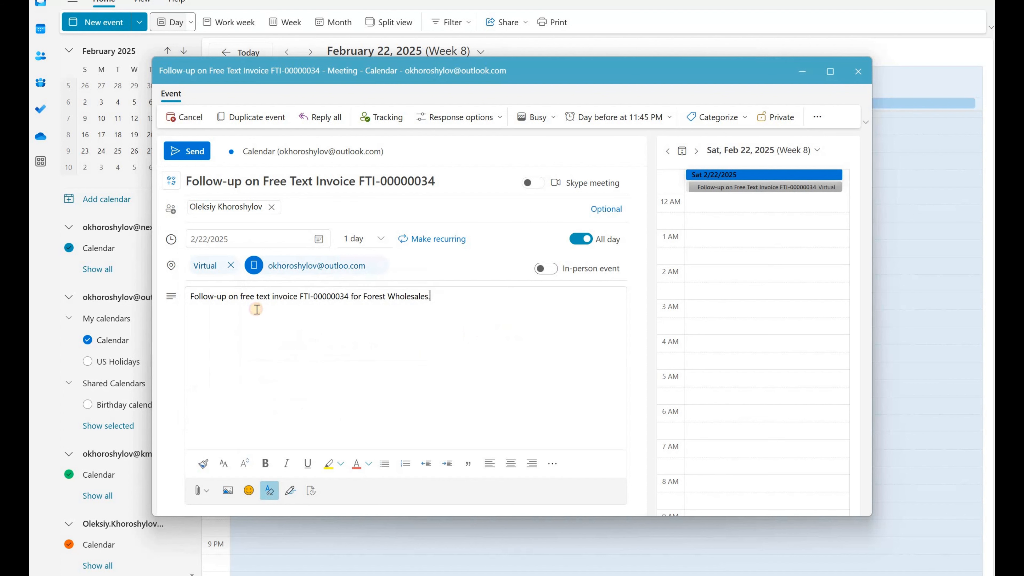
pyautogui.moveTo(177, 309); pyautogui.dragTo(368, 367)
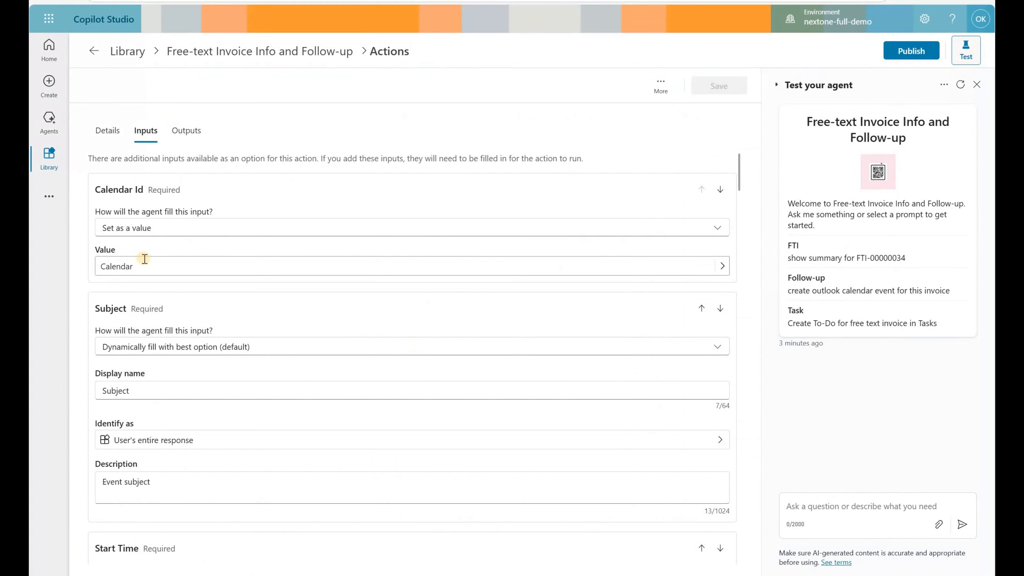
# Back in Copilot Studio, inspect the fill methods and selectable calendars of the action's Calendar Id input without changing them
pyautogui.click(719, 230)
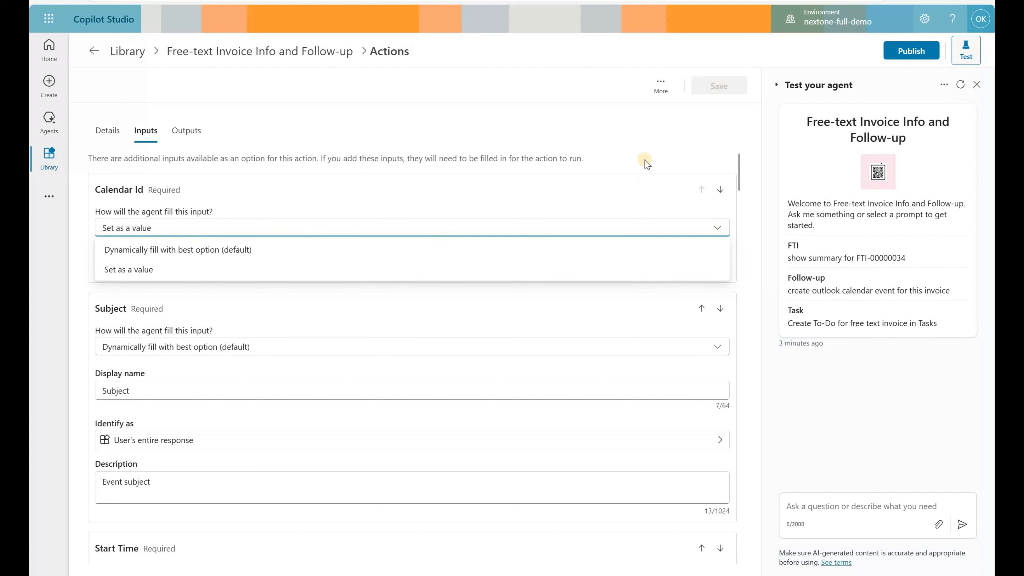
pyautogui.click(679, 228)
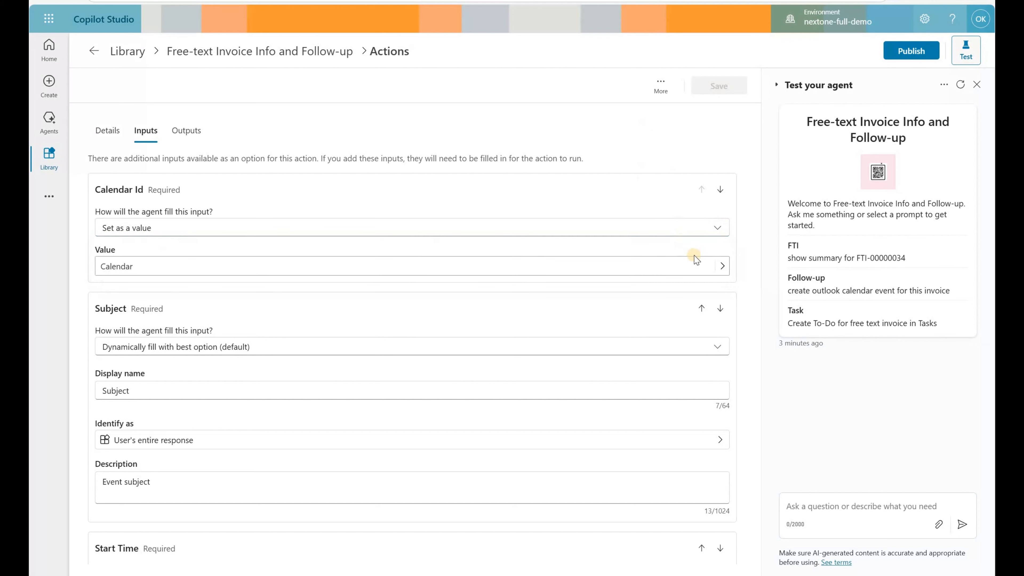
pyautogui.click(649, 267)
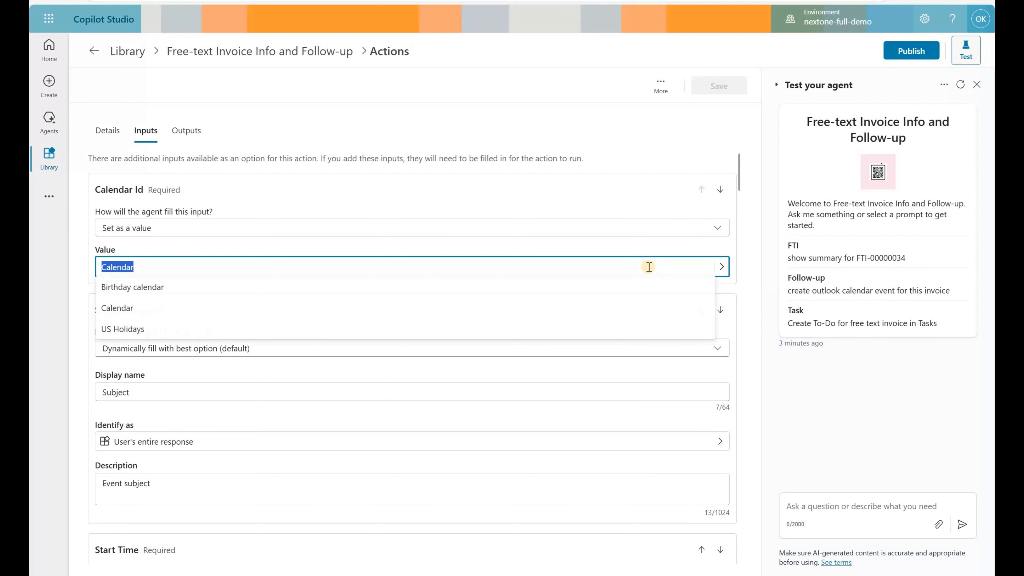
pyautogui.click(220, 189)
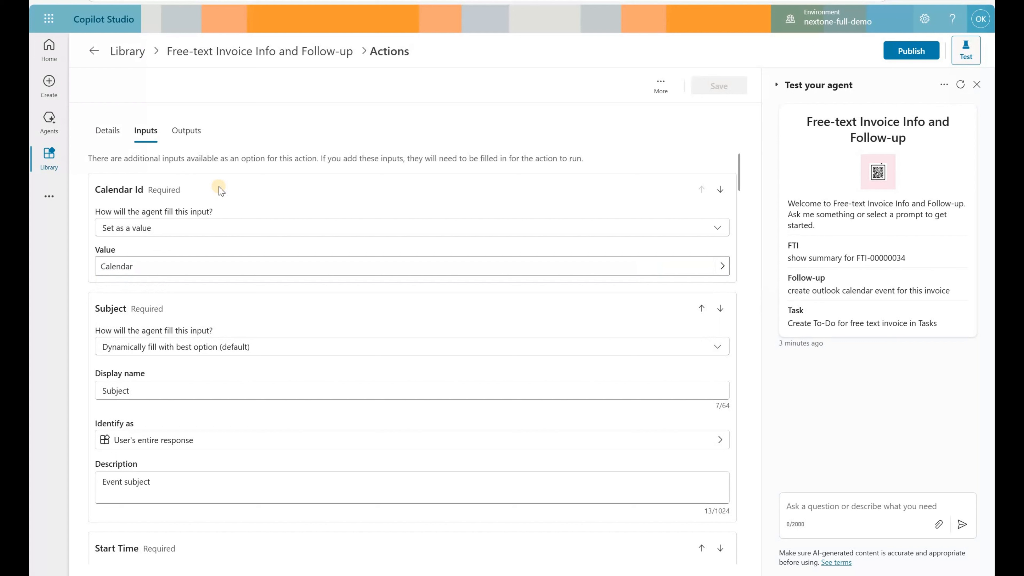